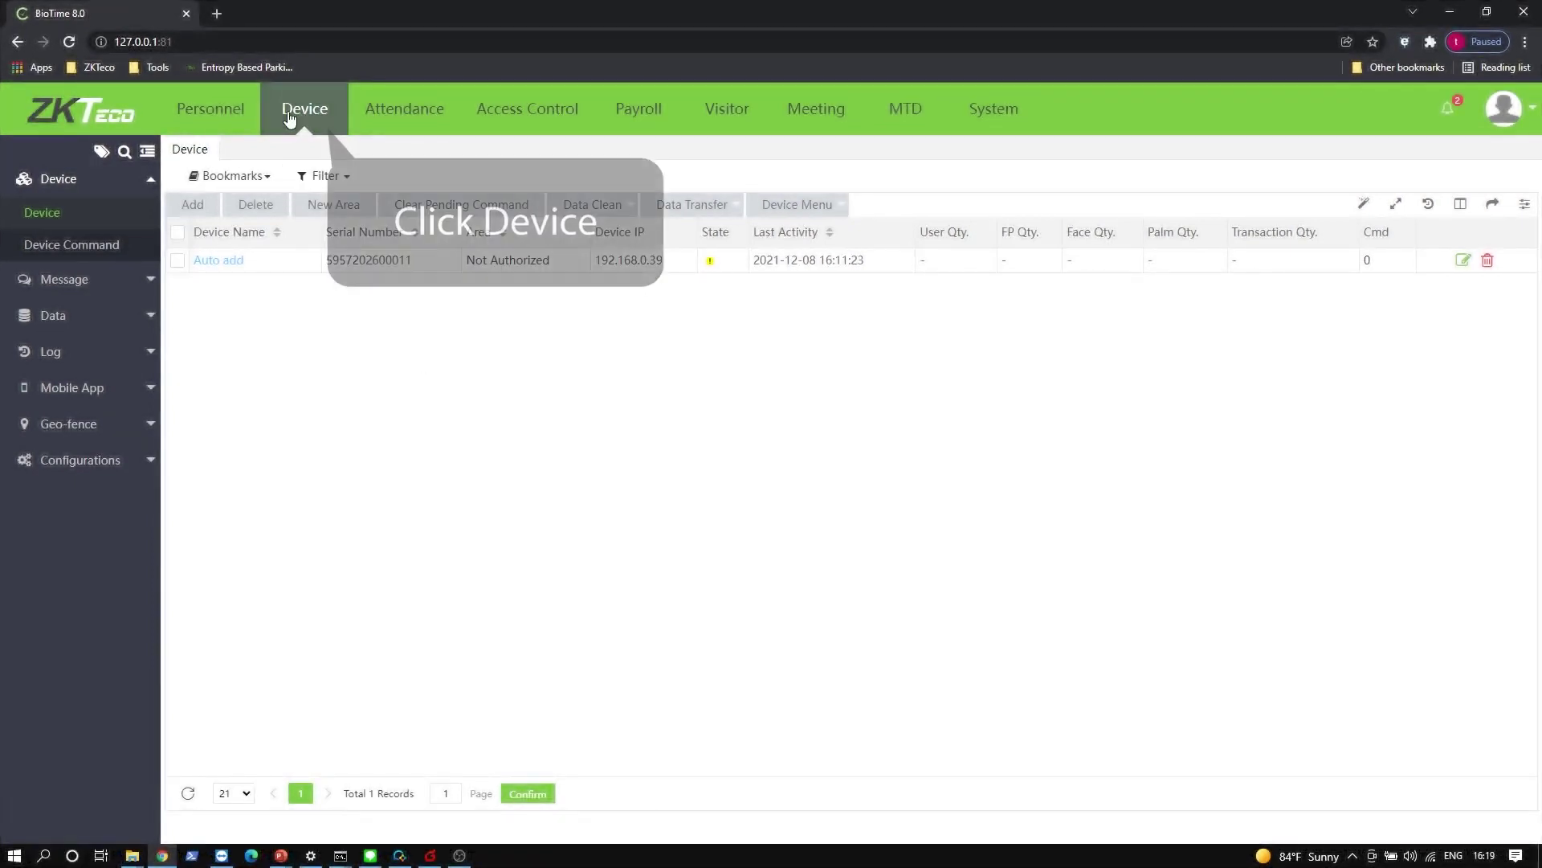
- Open the auto-added device for editing, assign it to area CW and name it MB40VL
{"action": "left_click", "coordinate": [295, 133]}
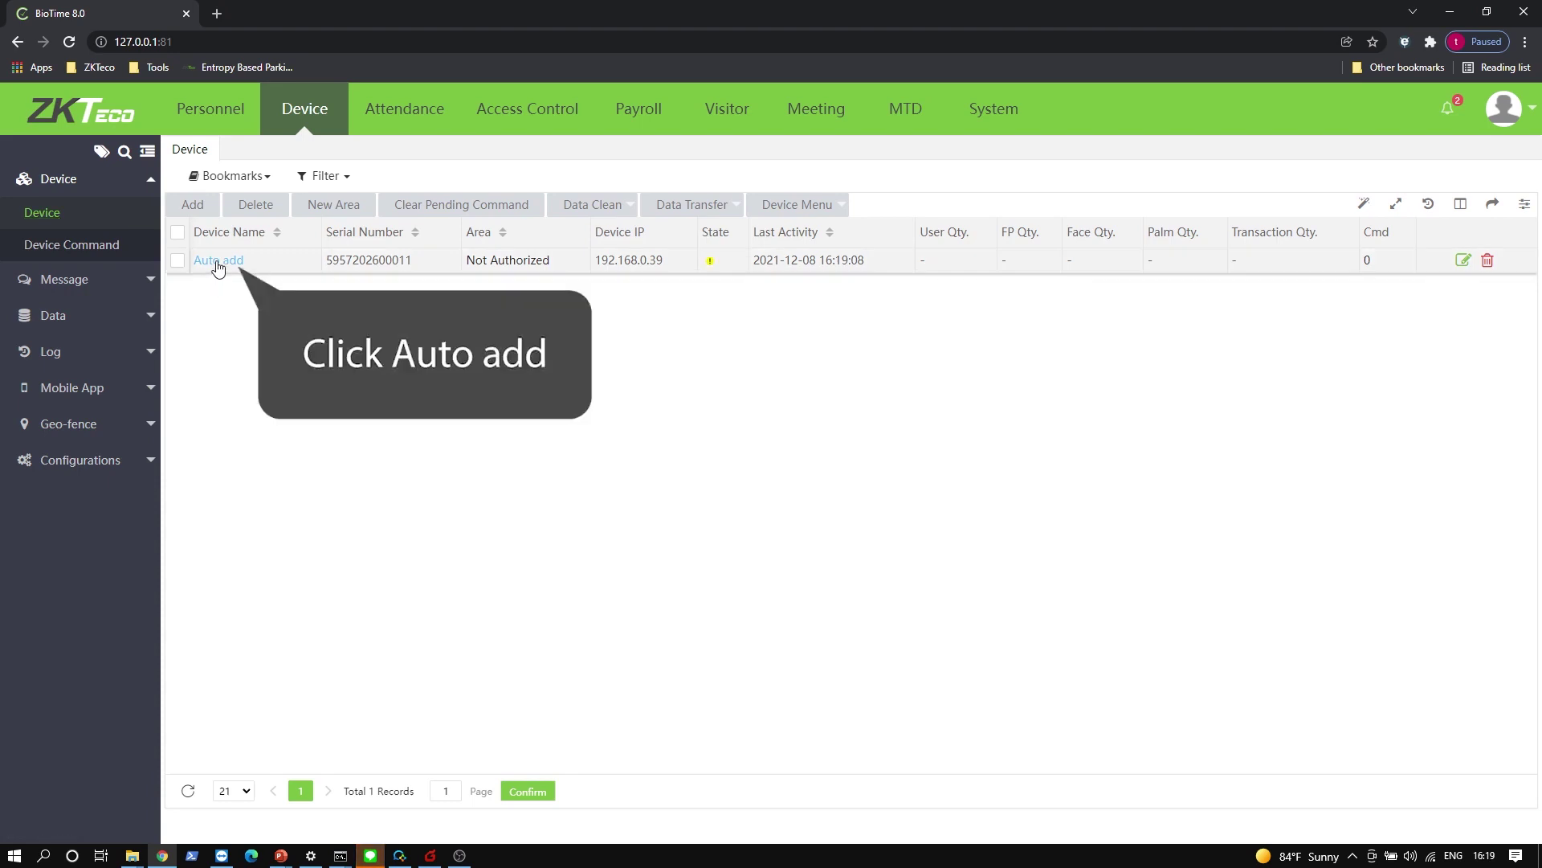
{"action": "left_click", "coordinate": [218, 261]}
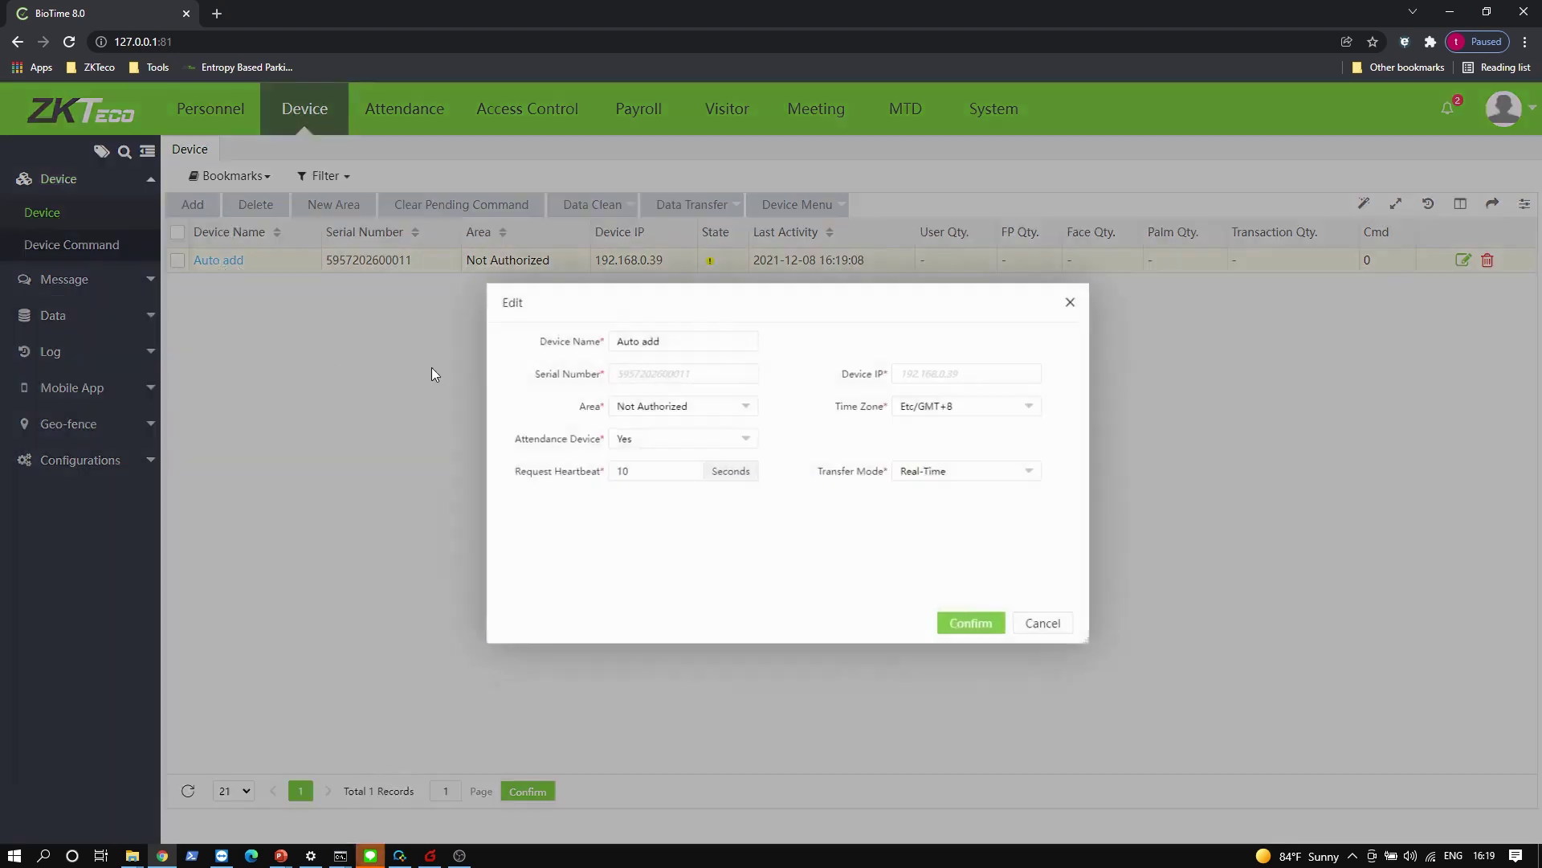
{"action": "left_click", "coordinate": [673, 406]}
{"action": "left_click", "coordinate": [639, 472]}
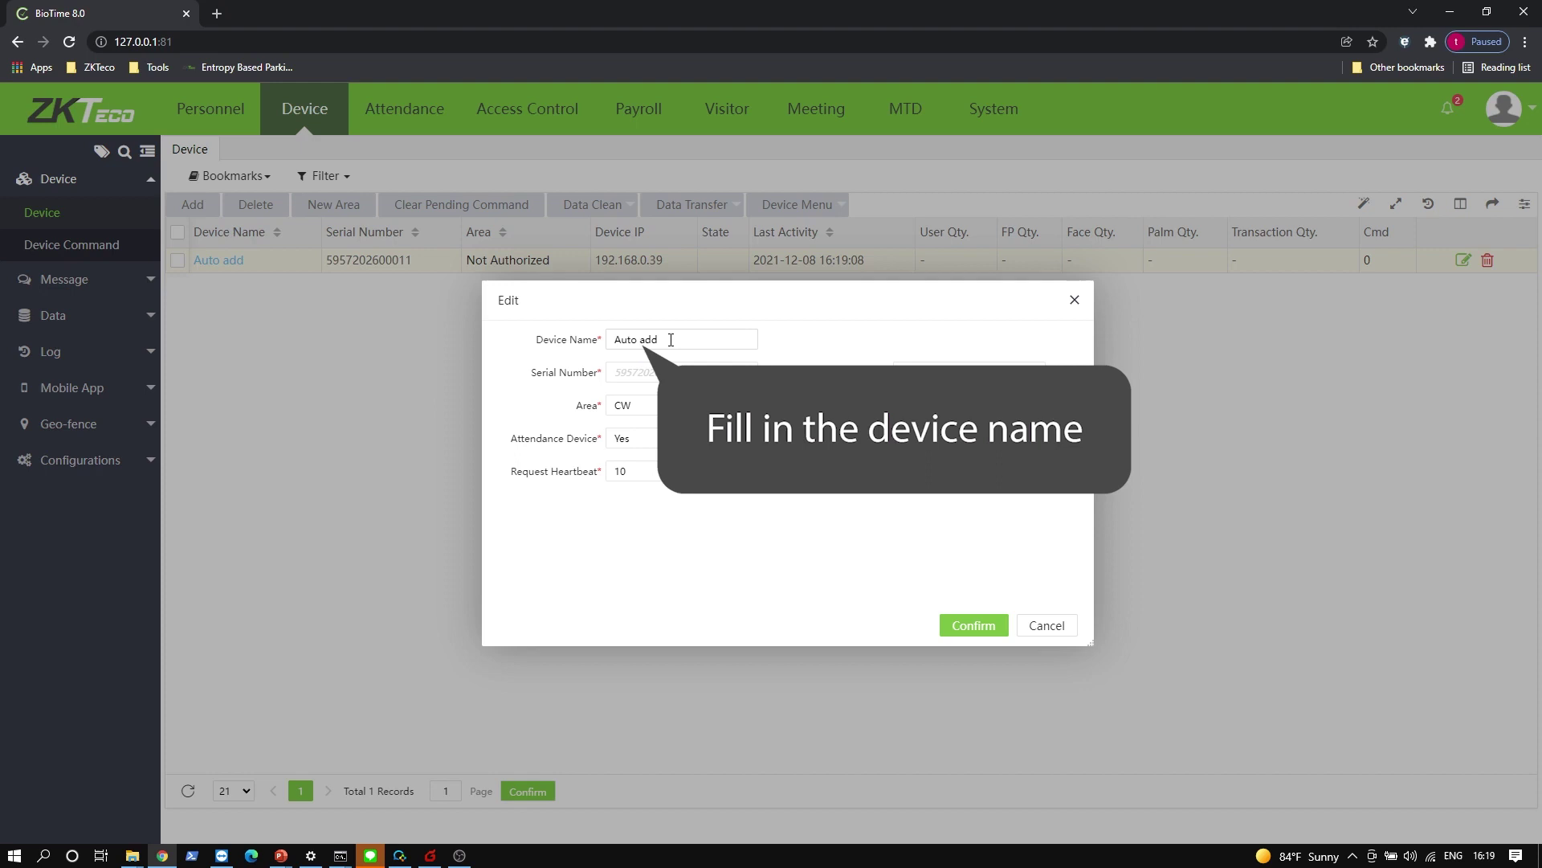
{"action": "left_click_drag", "start_coordinate": [670, 339], "coordinate": [594, 337]}
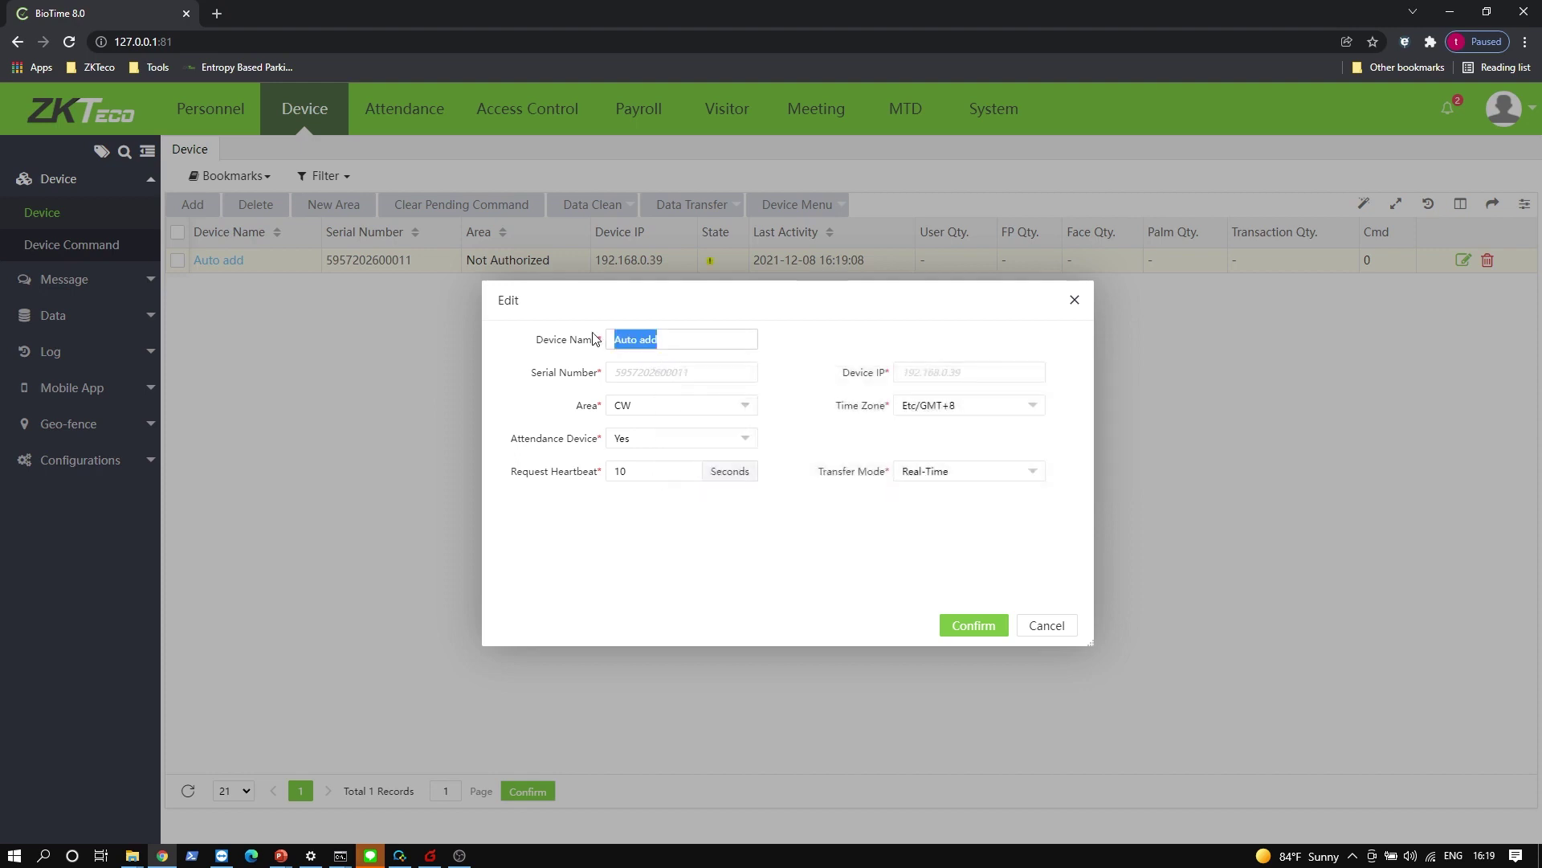
{"action": "type", "text": "MB40VL"}
- Set the device's time zone to Etc/GMT-7
{"action": "left_click", "coordinate": [950, 407]}
{"action": "scroll", "coordinate": [940, 546], "scroll_direction": "down", "scroll_amount": 3}
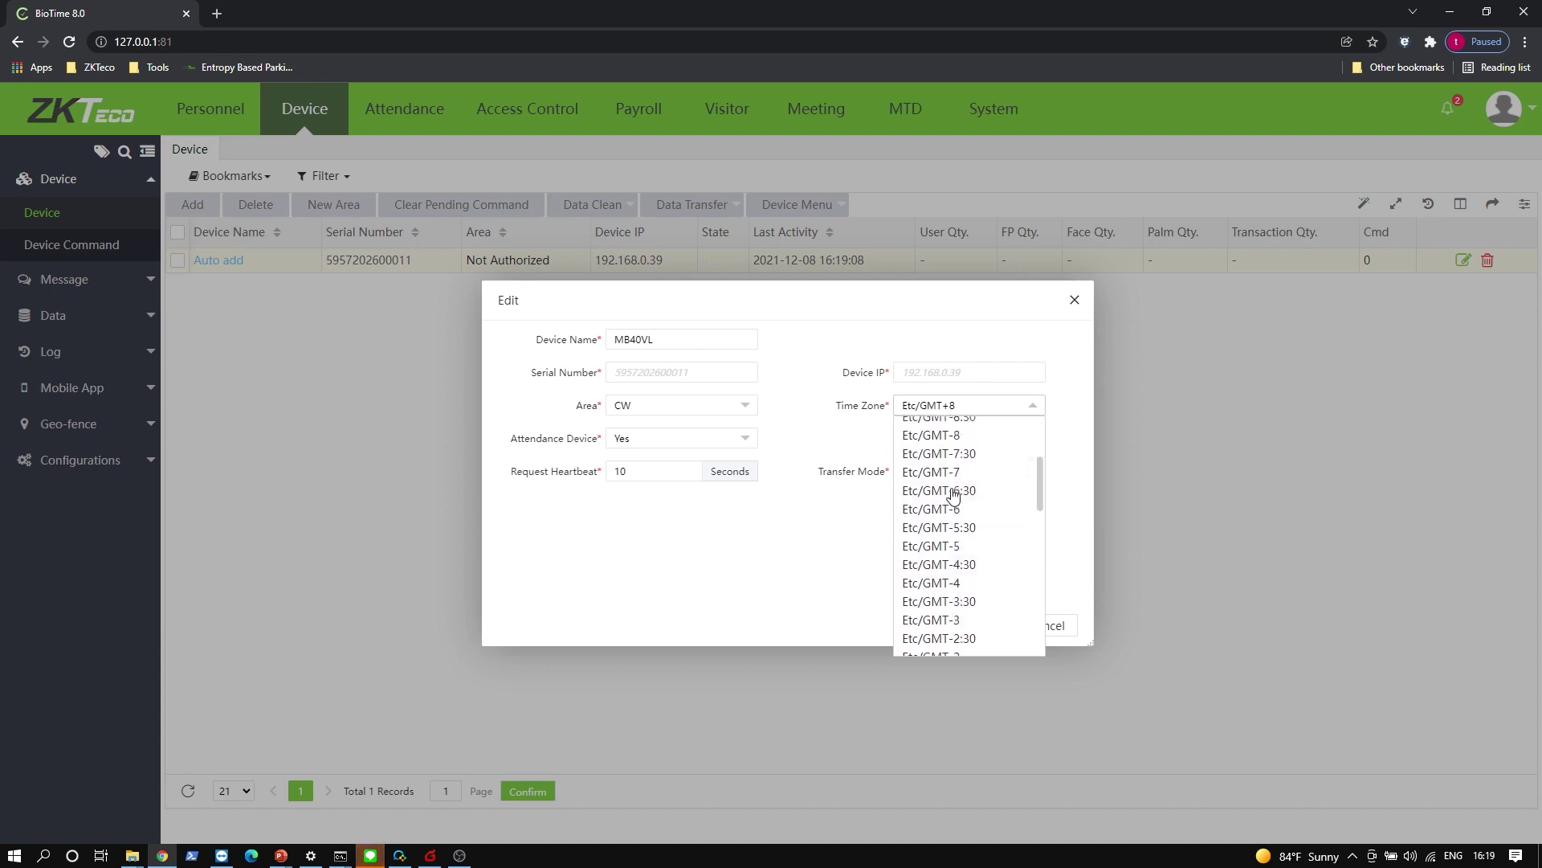
{"action": "left_click", "coordinate": [956, 473]}
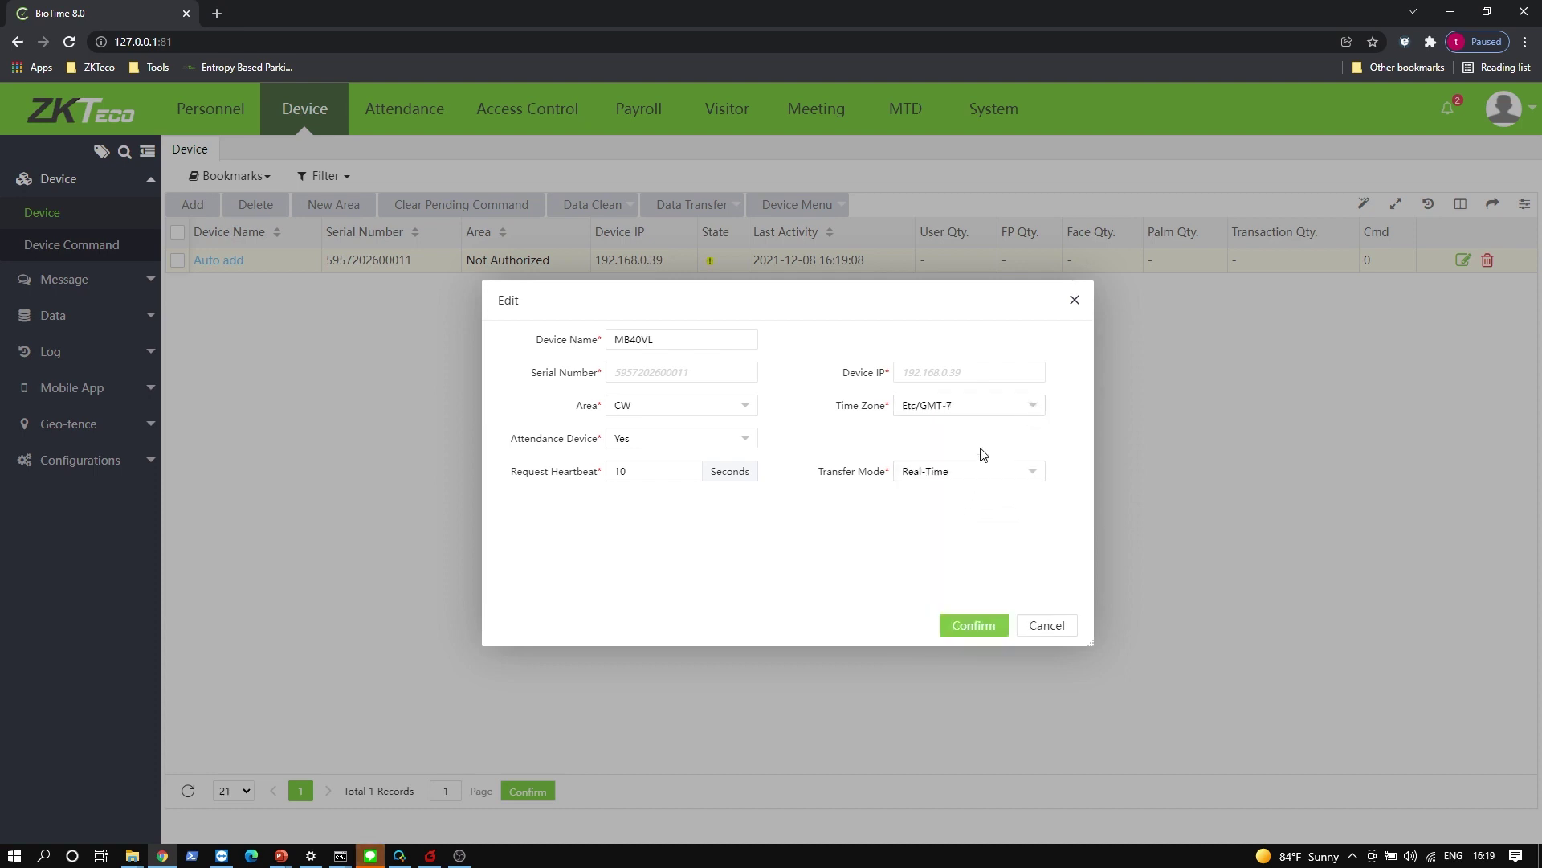
- Set the device's time zone to Etc/GMT+7, save the device and refresh the device list
{"action": "left_click", "coordinate": [1005, 409]}
{"action": "scroll", "coordinate": [996, 508], "scroll_direction": "down", "scroll_amount": 3}
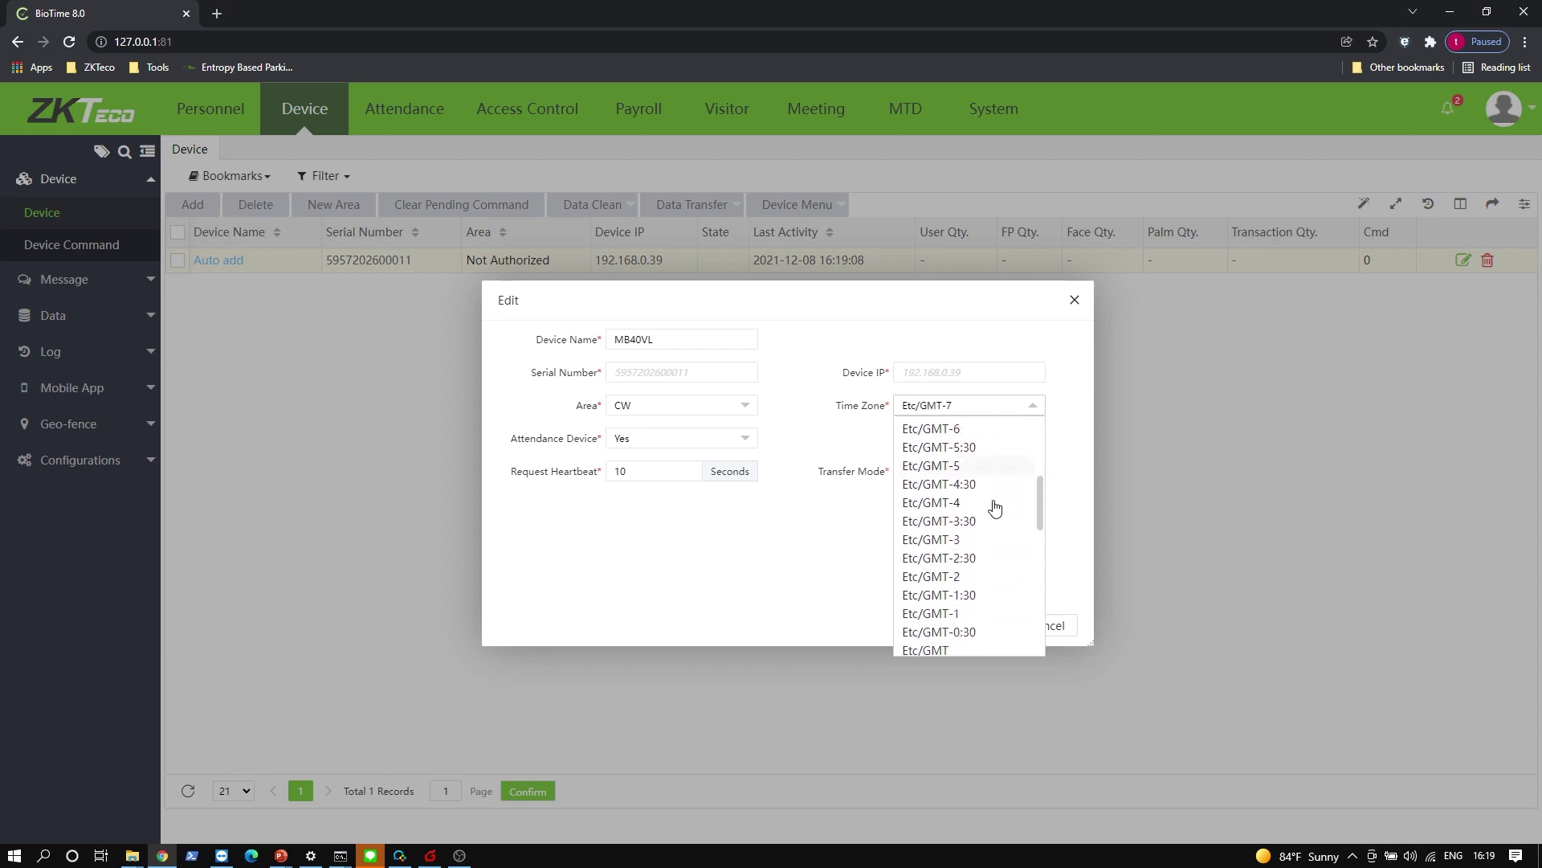
{"action": "scroll", "coordinate": [971, 551], "scroll_direction": "down", "scroll_amount": 5}
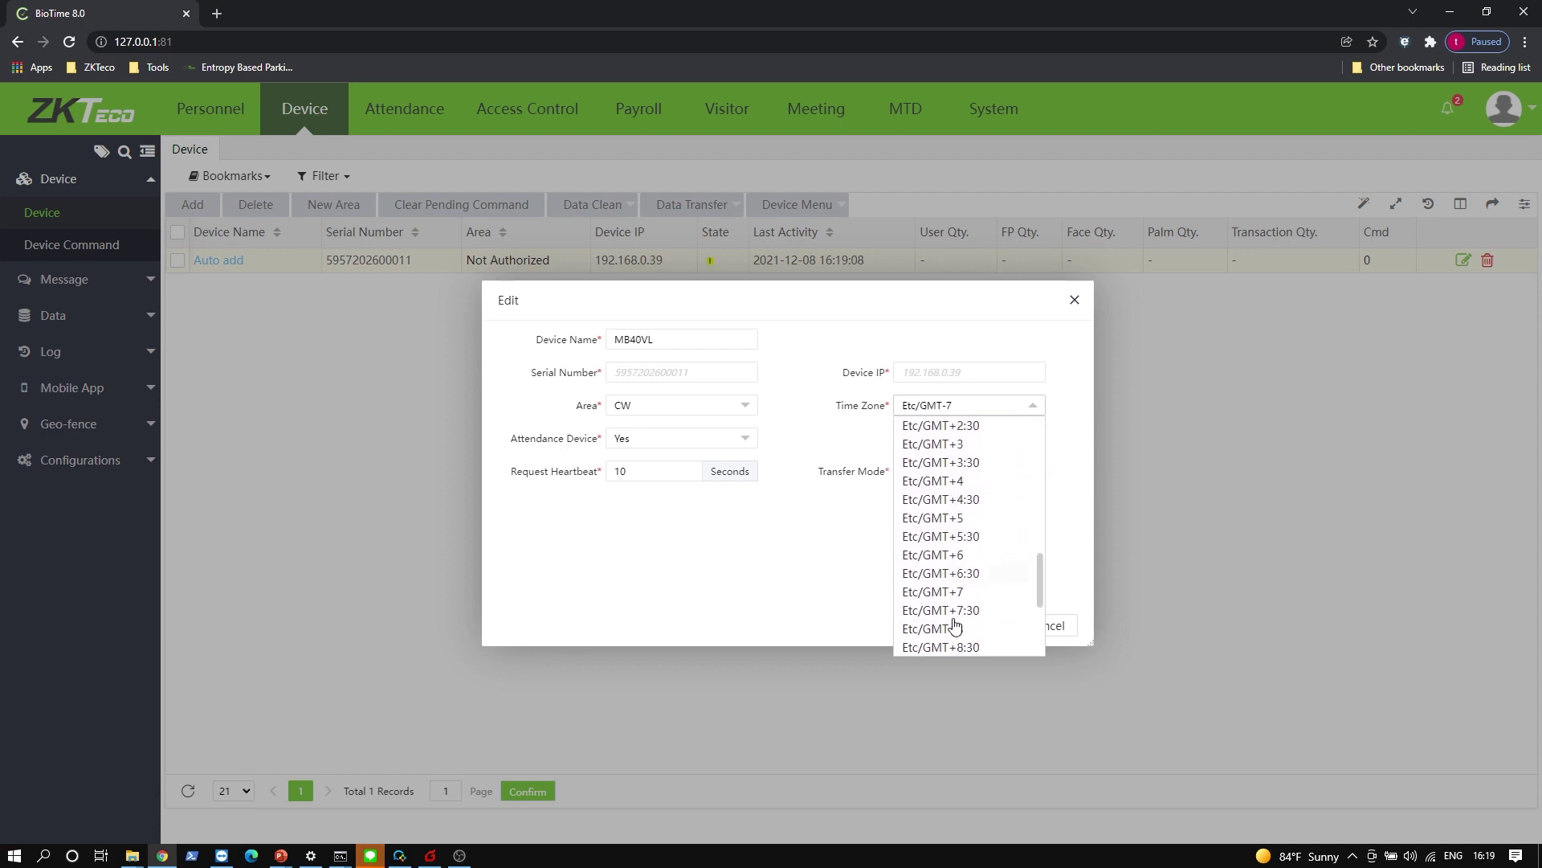
{"action": "left_click", "coordinate": [967, 604]}
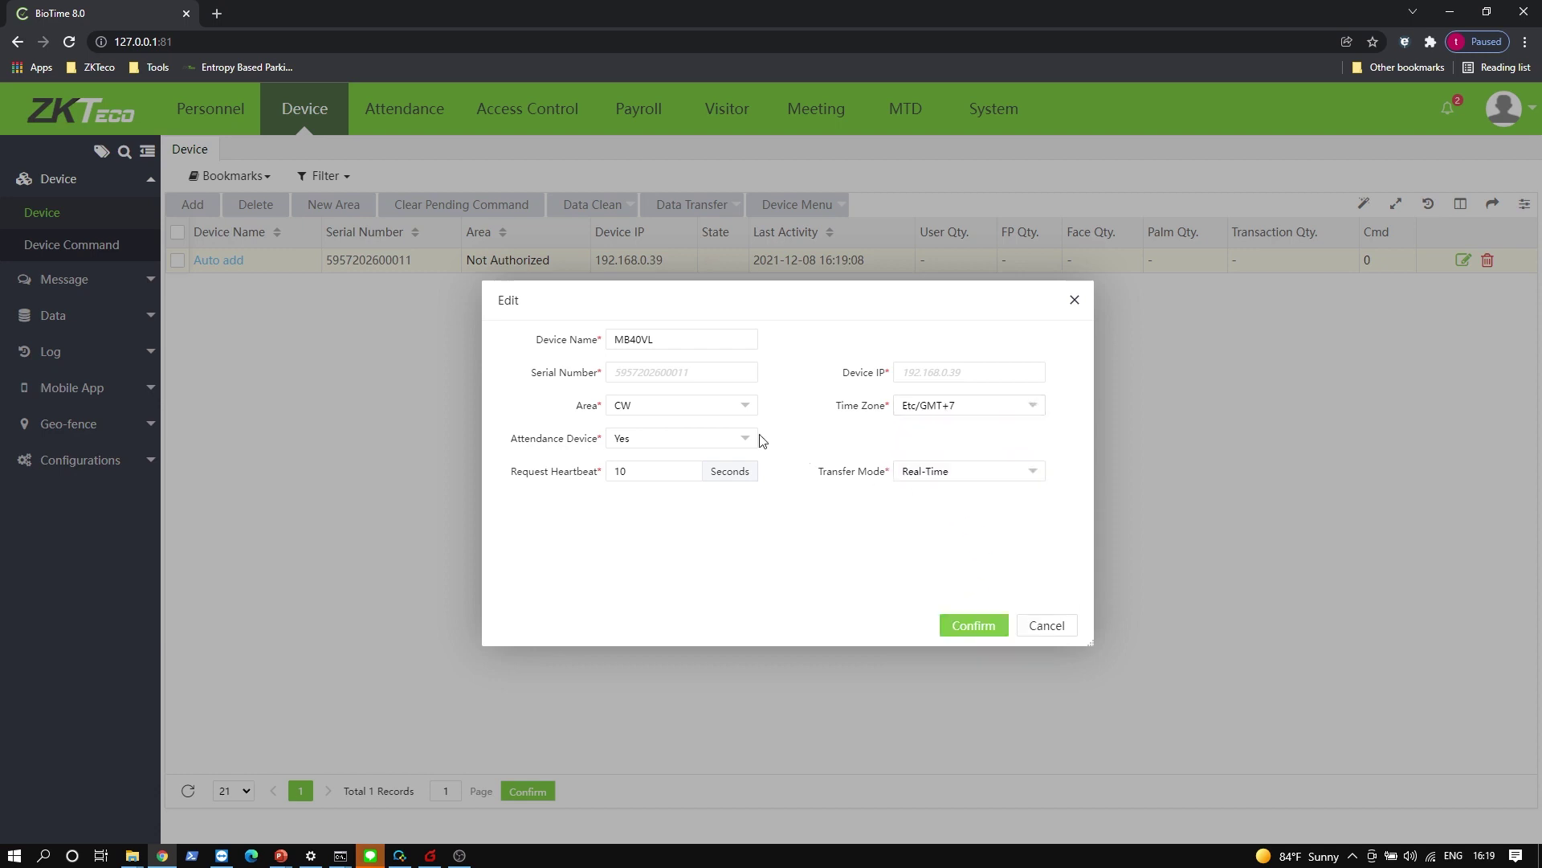
{"action": "left_click", "coordinate": [964, 628]}
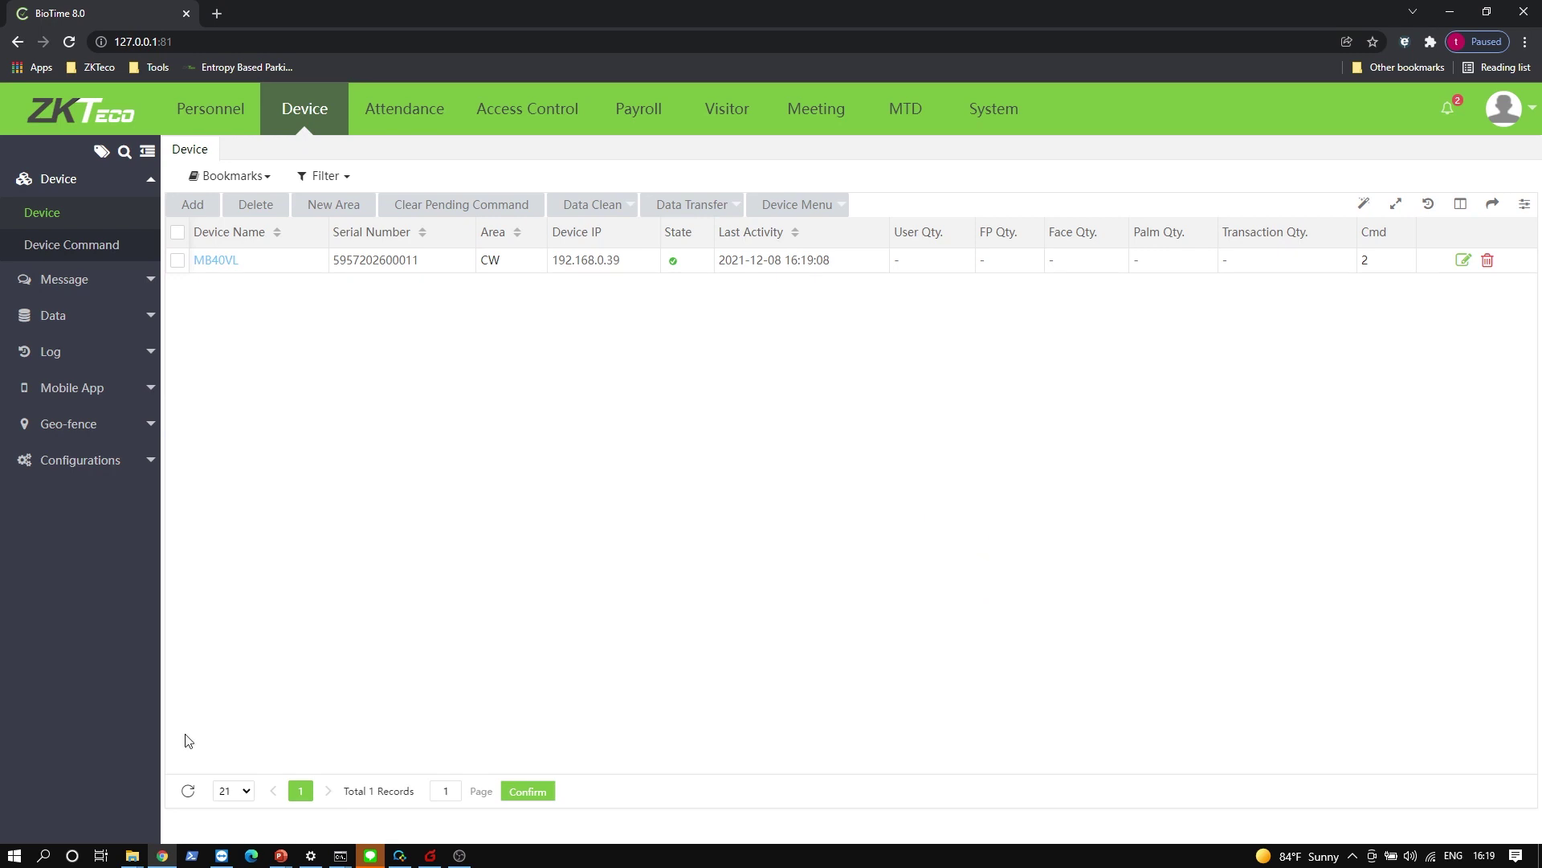
{"action": "left_click", "coordinate": [188, 794]}
{"action": "left_click", "coordinate": [186, 793]}
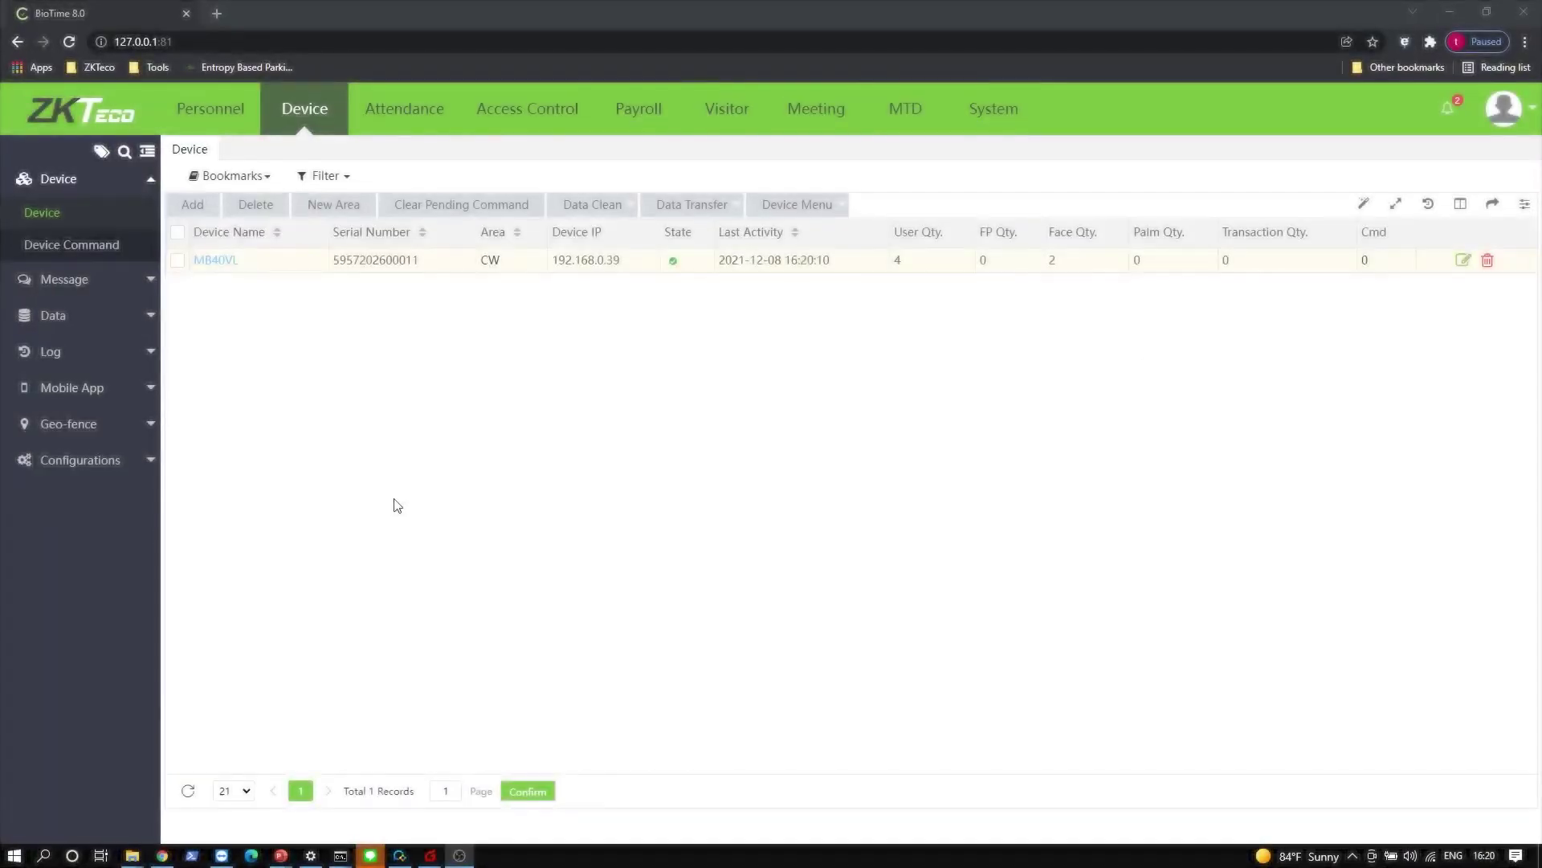
- Enable Registration Device in the device communication configuration and submit the settings
{"action": "left_click", "coordinate": [306, 113]}
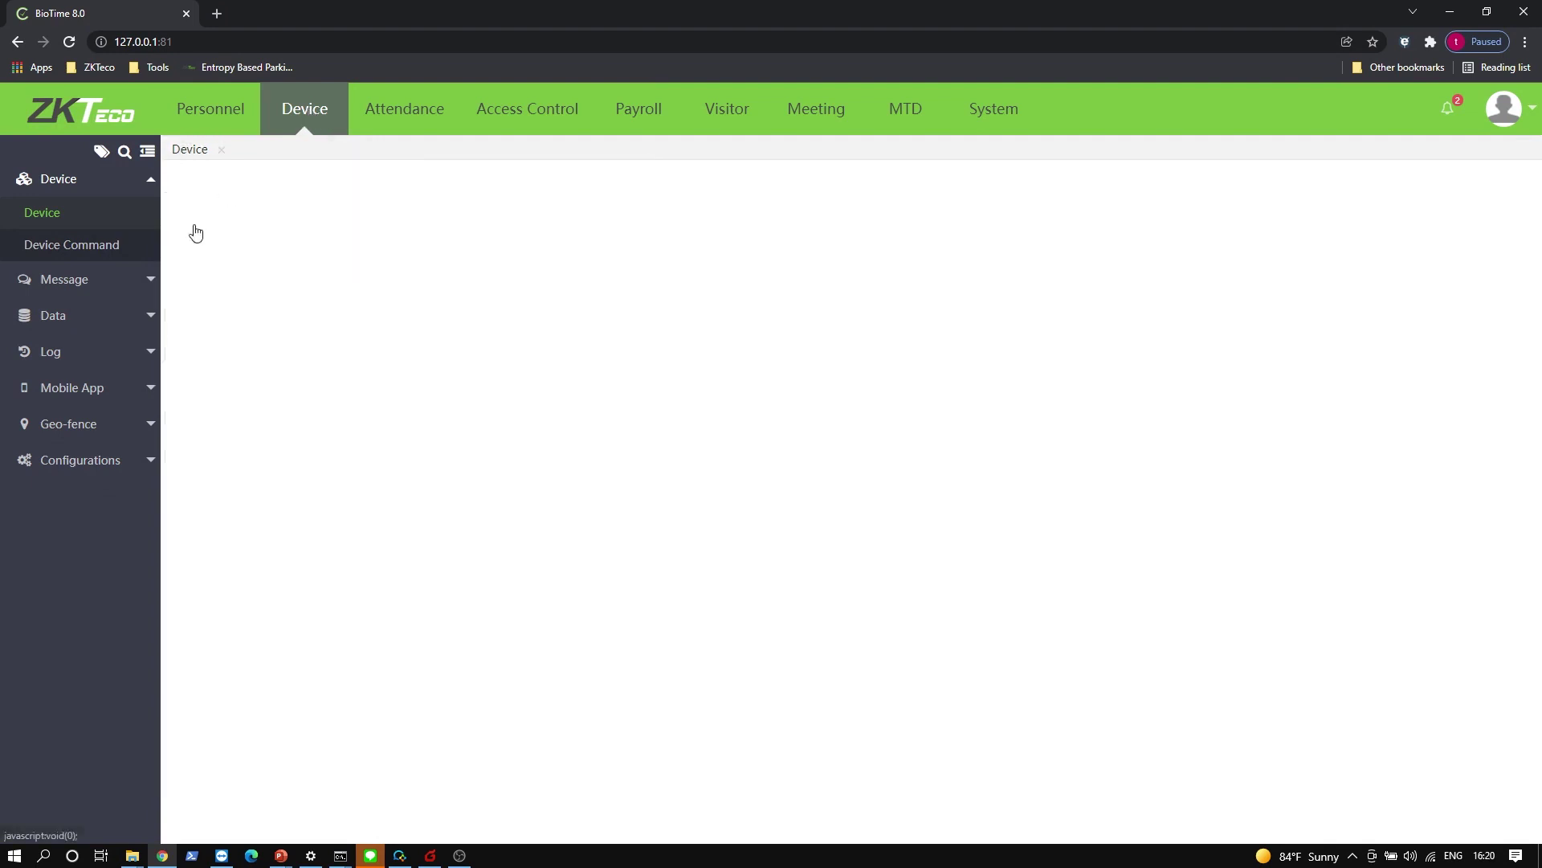
{"action": "left_click", "coordinate": [92, 460]}
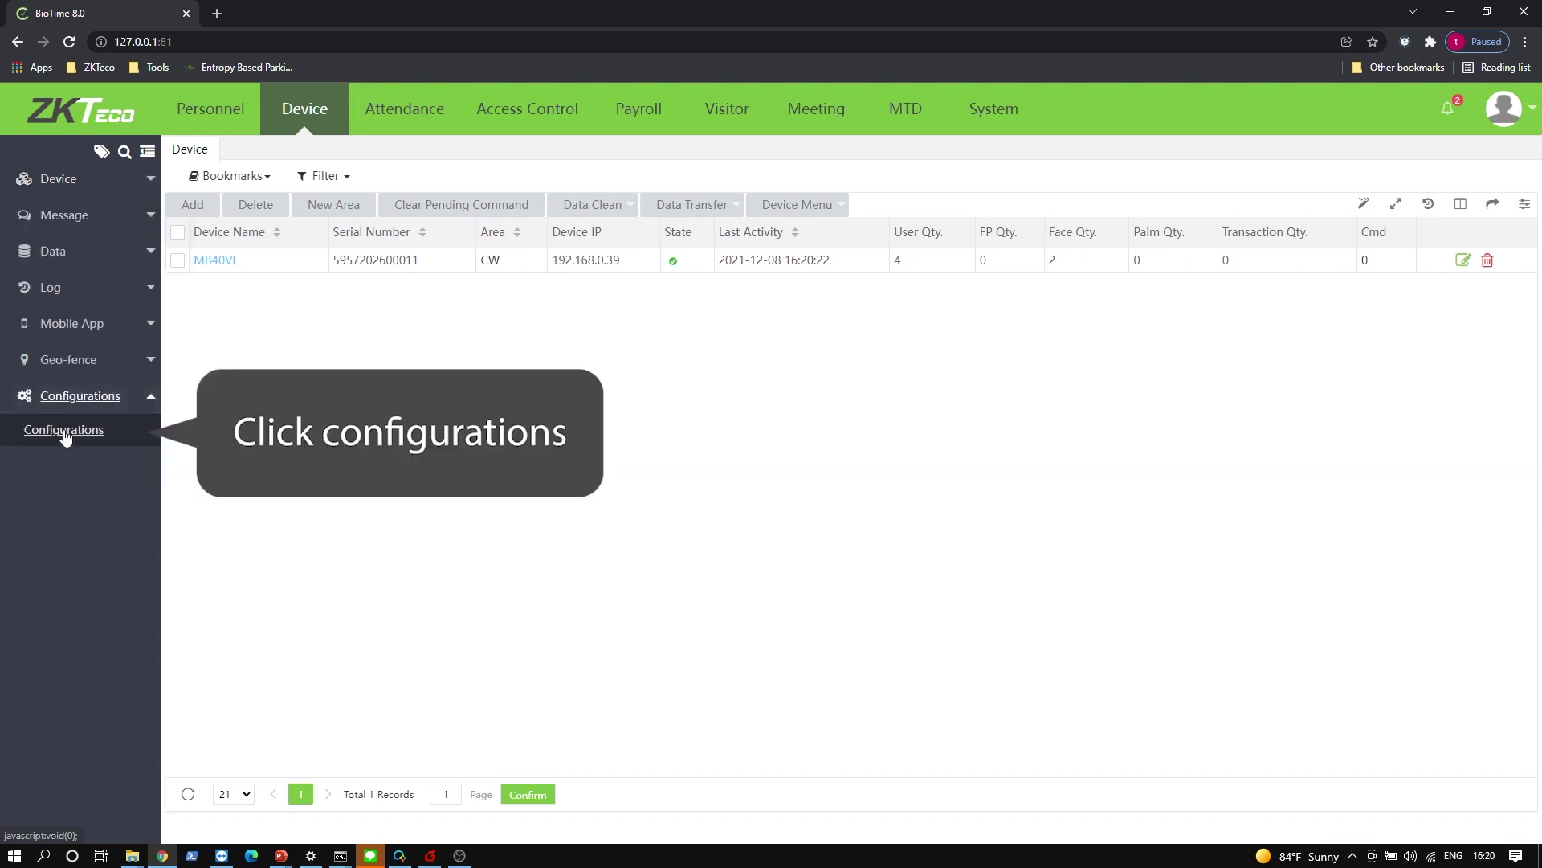
{"action": "left_click", "coordinate": [66, 434]}
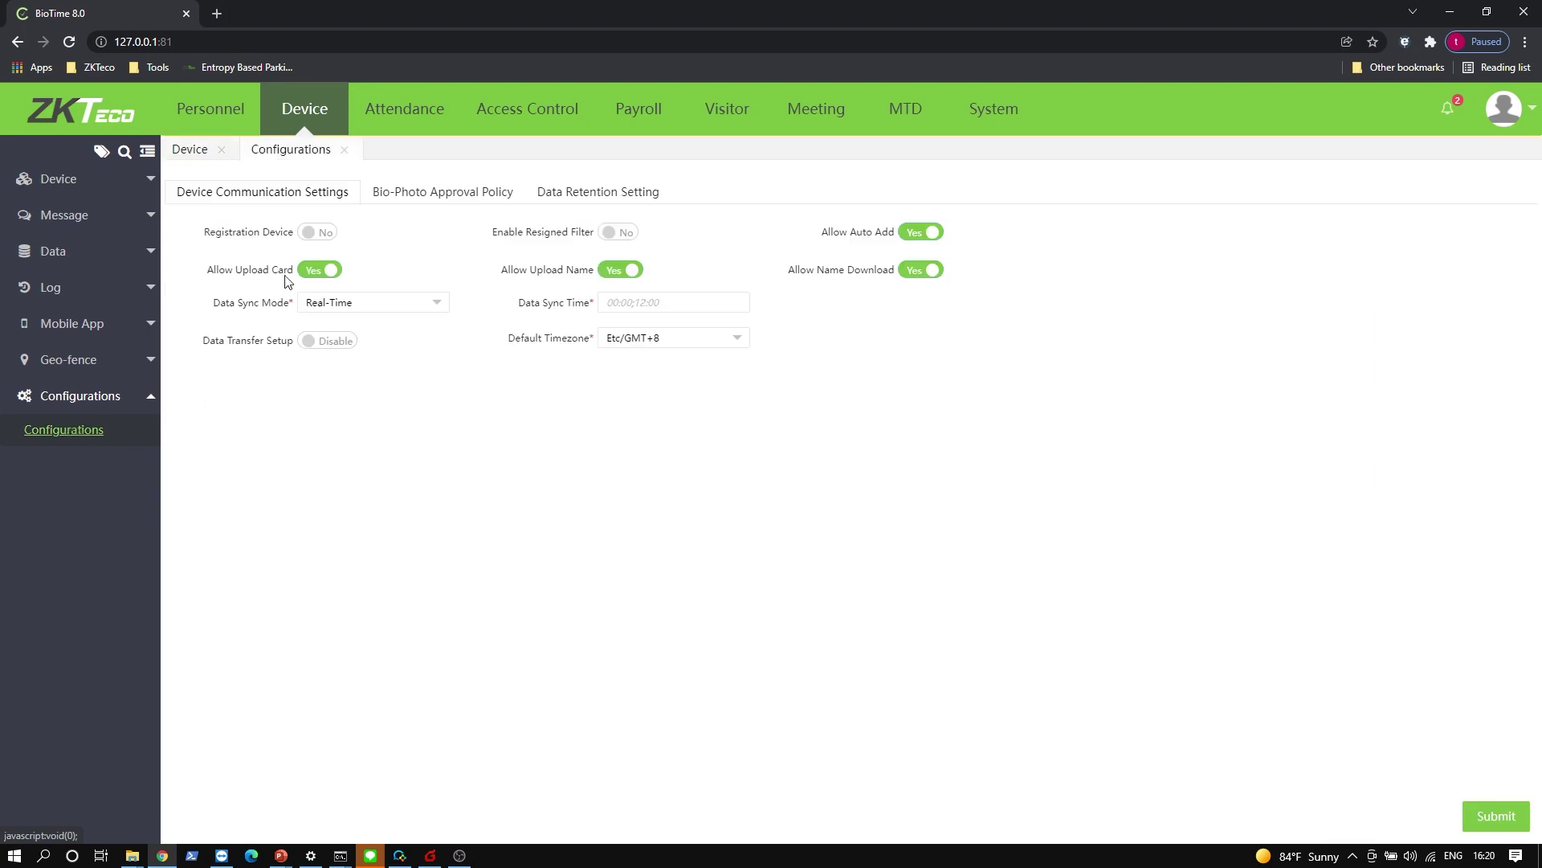
{"action": "left_click", "coordinate": [309, 234]}
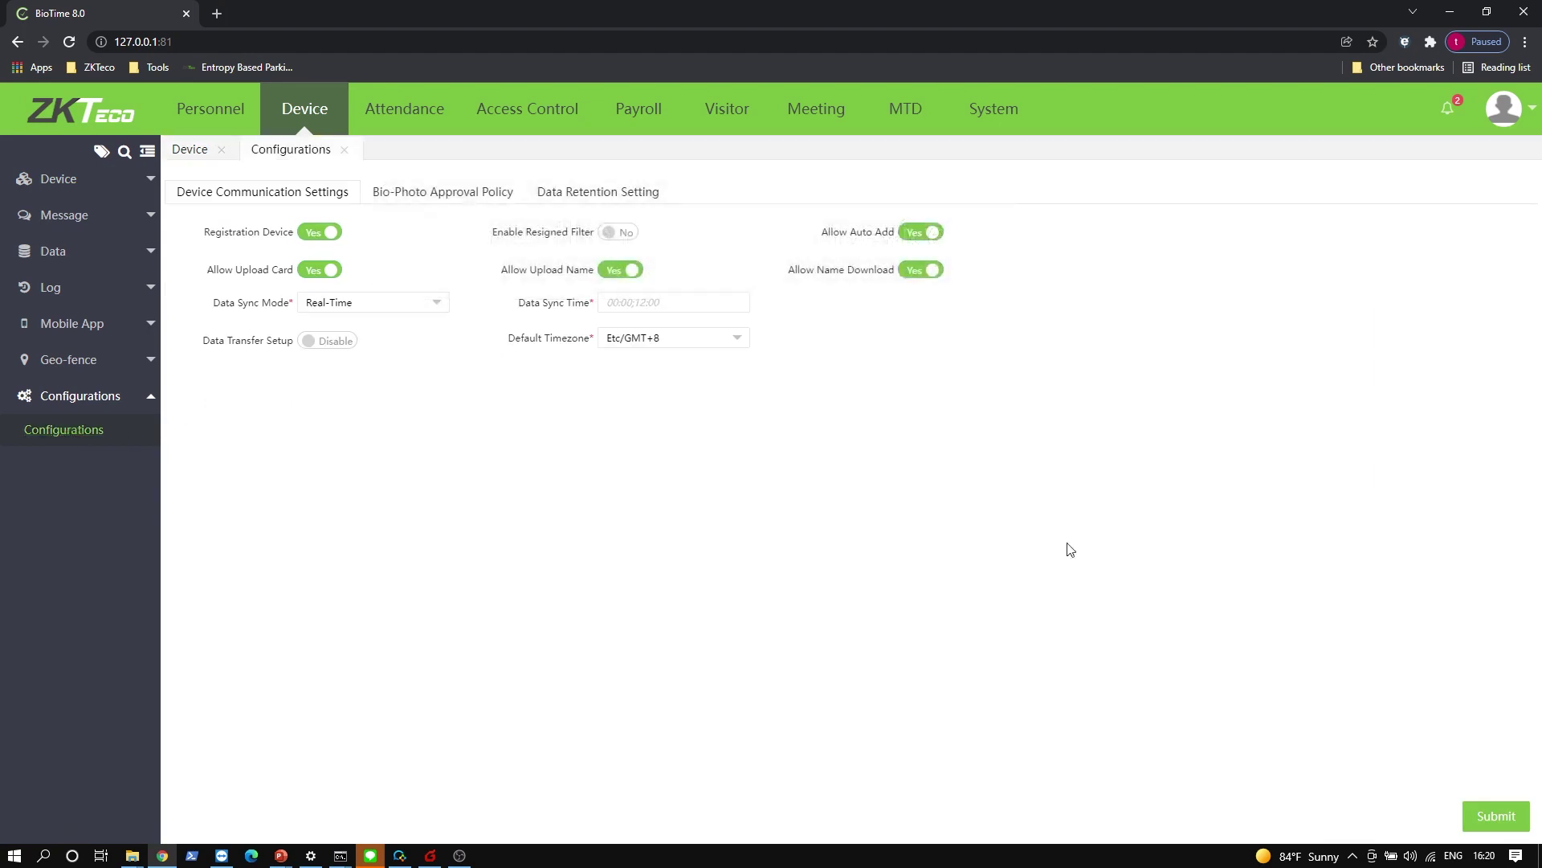
{"action": "left_click", "coordinate": [1485, 817]}
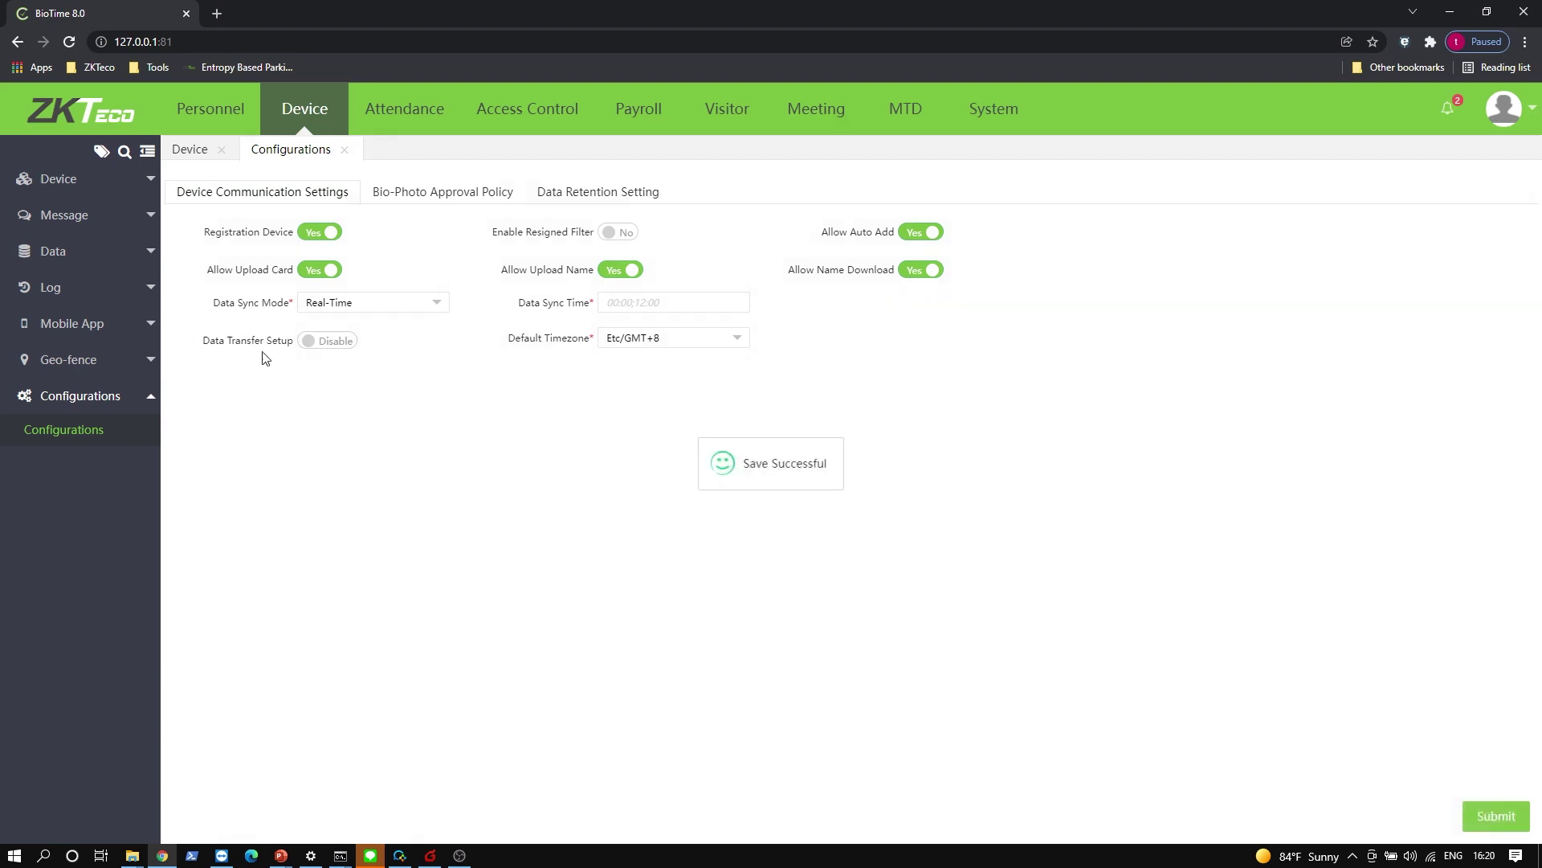
- Edit device MB40VL to set Enable Access Control and Registration Device to Yes, and save it
{"action": "left_click", "coordinate": [76, 185]}
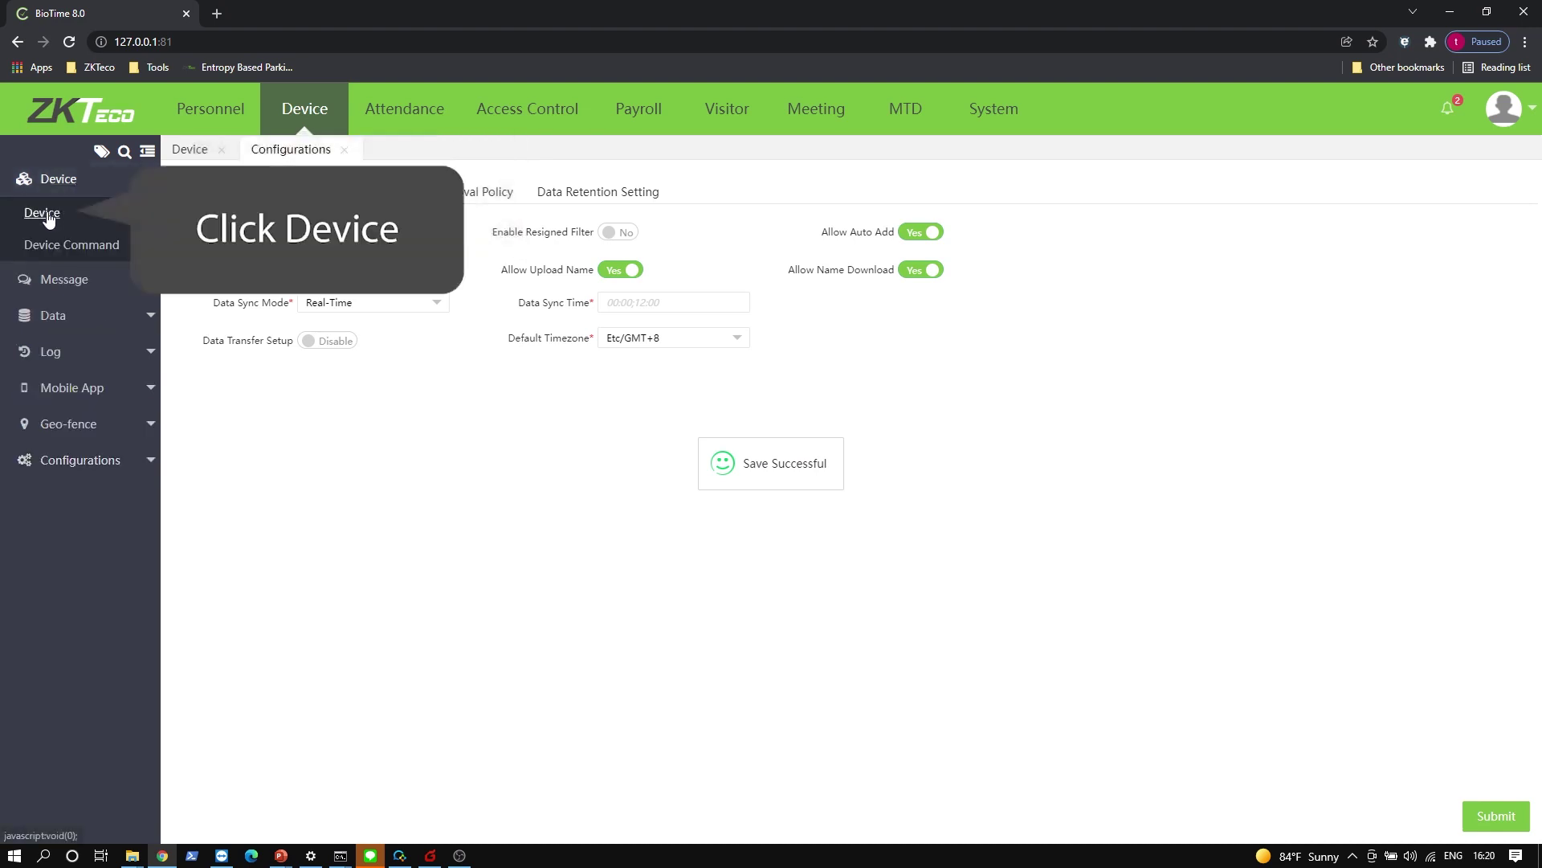
{"action": "left_click", "coordinate": [44, 214]}
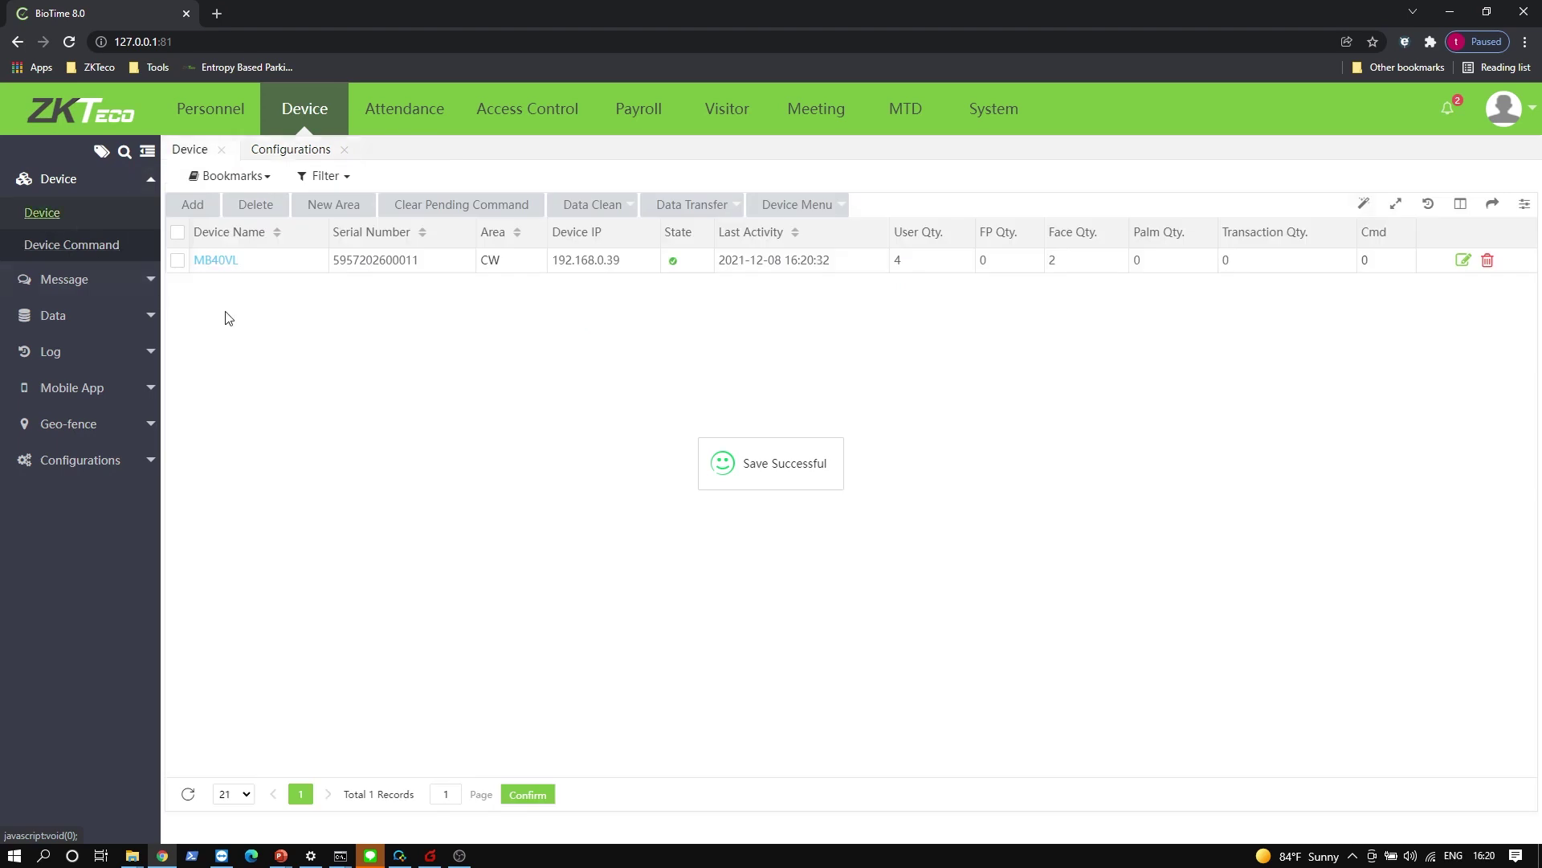
{"action": "left_click", "coordinate": [222, 261]}
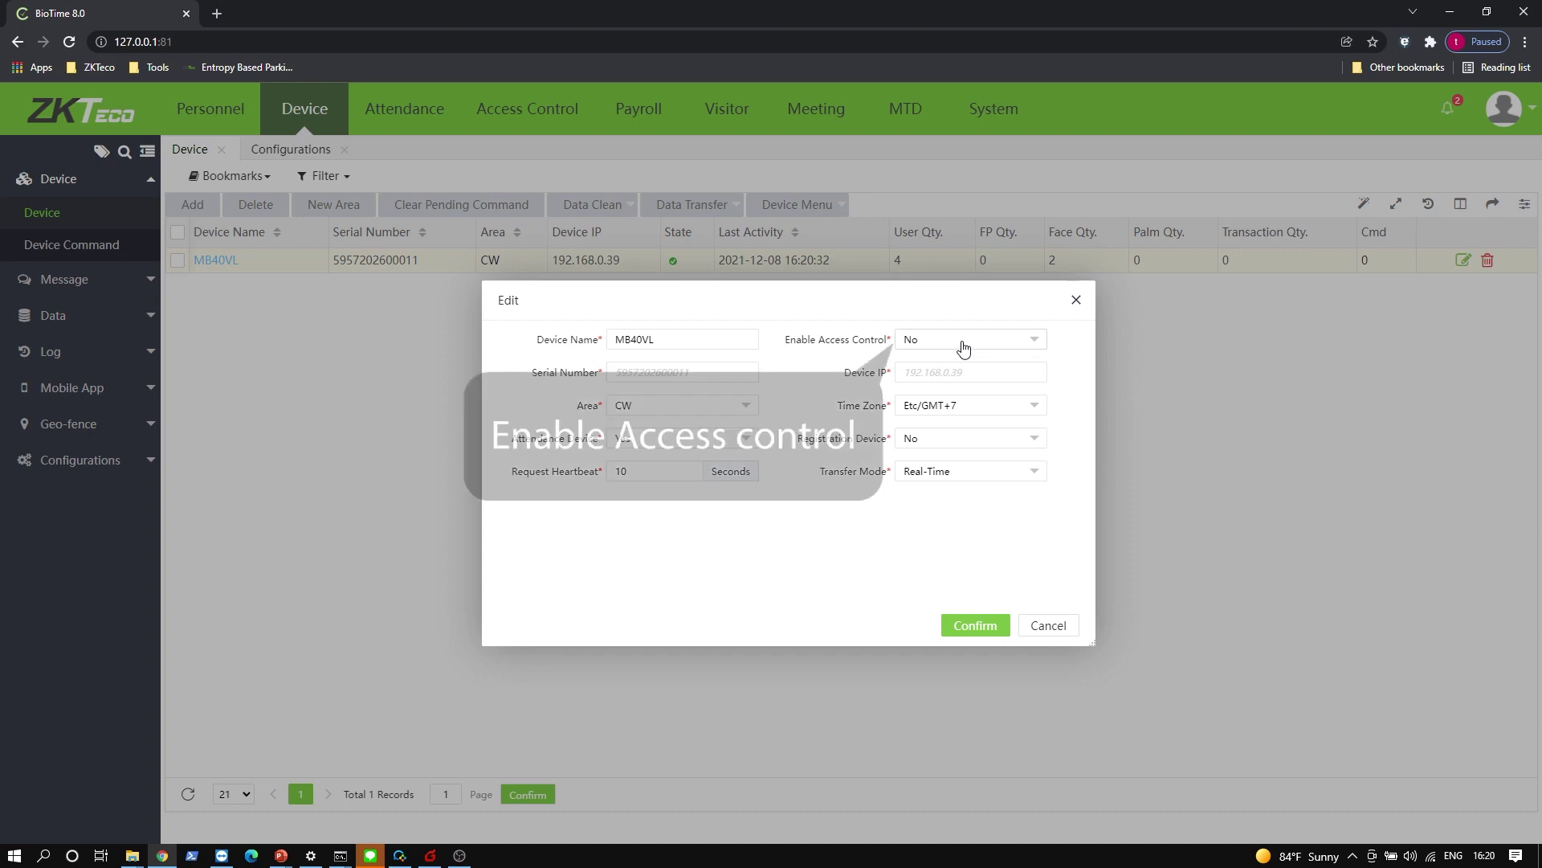
{"action": "left_click", "coordinate": [964, 348]}
{"action": "left_click", "coordinate": [942, 375]}
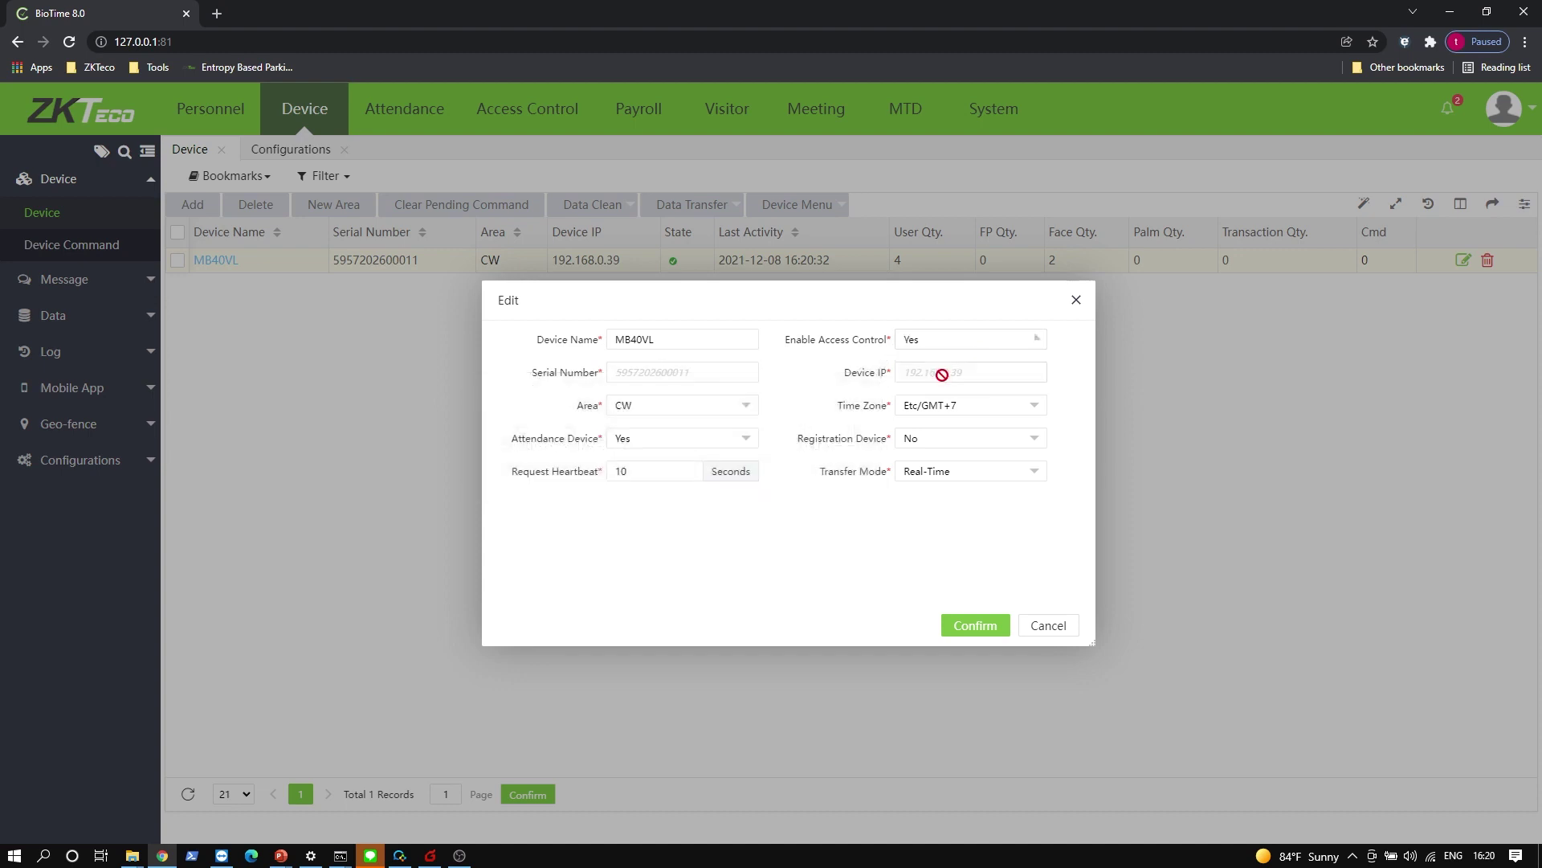
{"action": "left_click", "coordinate": [924, 441]}
{"action": "left_click", "coordinate": [918, 474]}
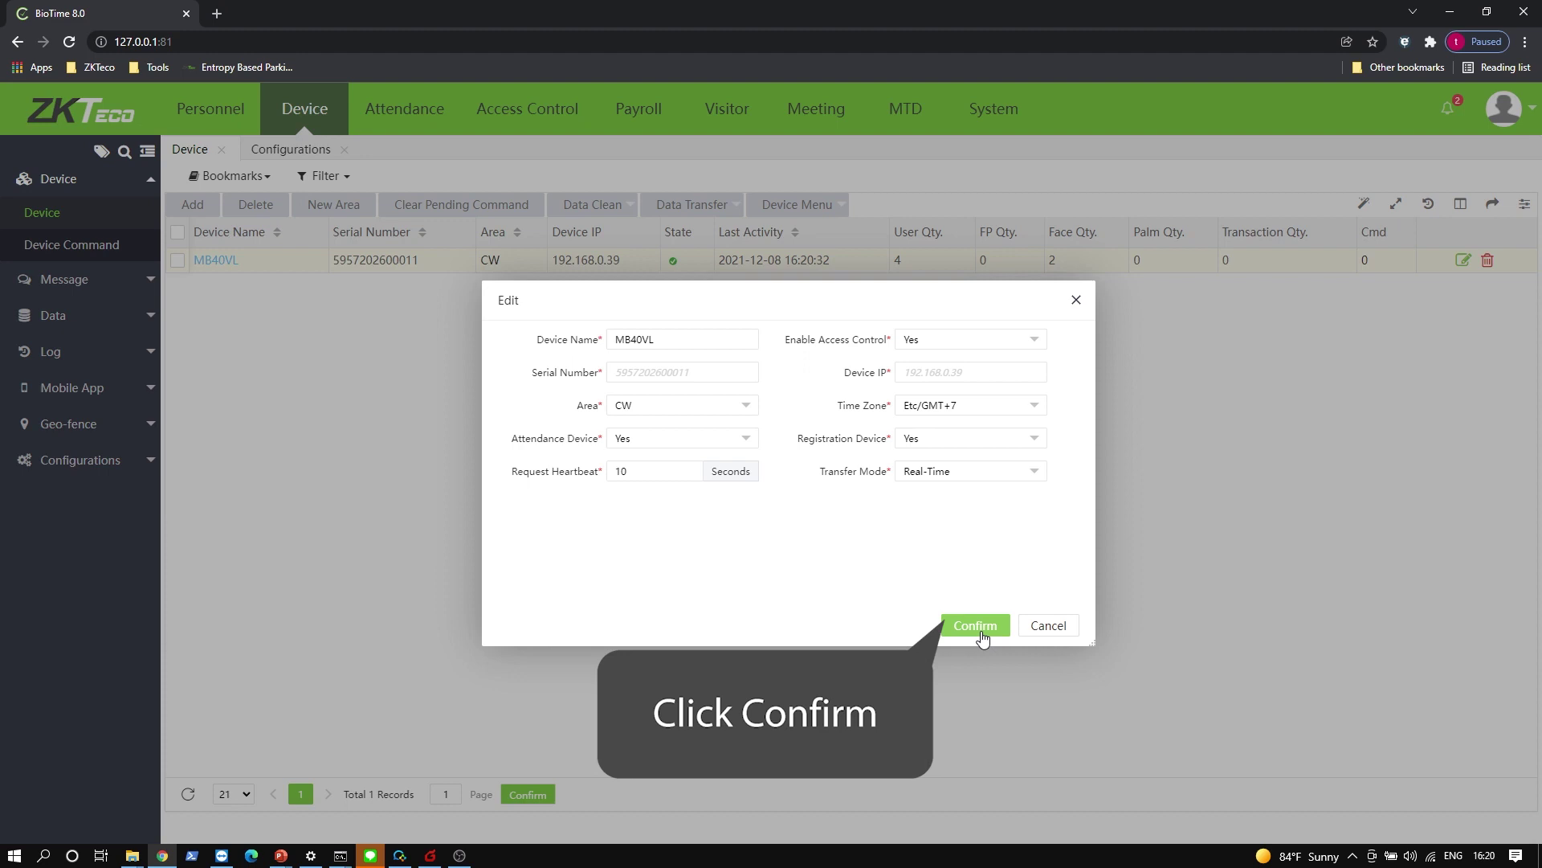
{"action": "left_click", "coordinate": [976, 625]}
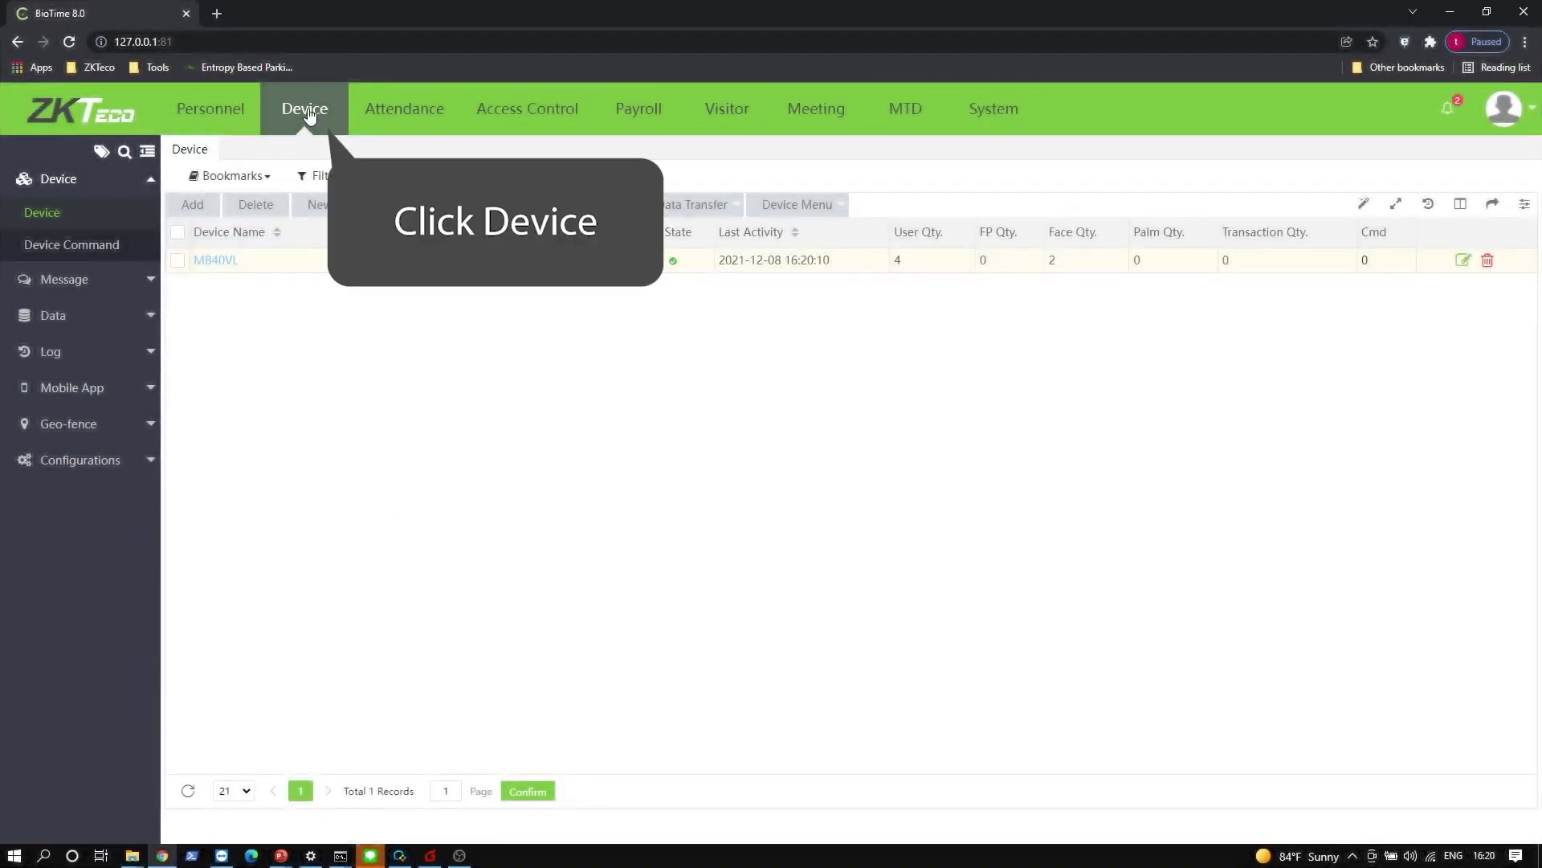
- Sync Employee and Bio-Photo data to device MB40VL, and refresh the device list
{"action": "left_click", "coordinate": [307, 115]}
{"action": "left_click", "coordinate": [44, 214]}
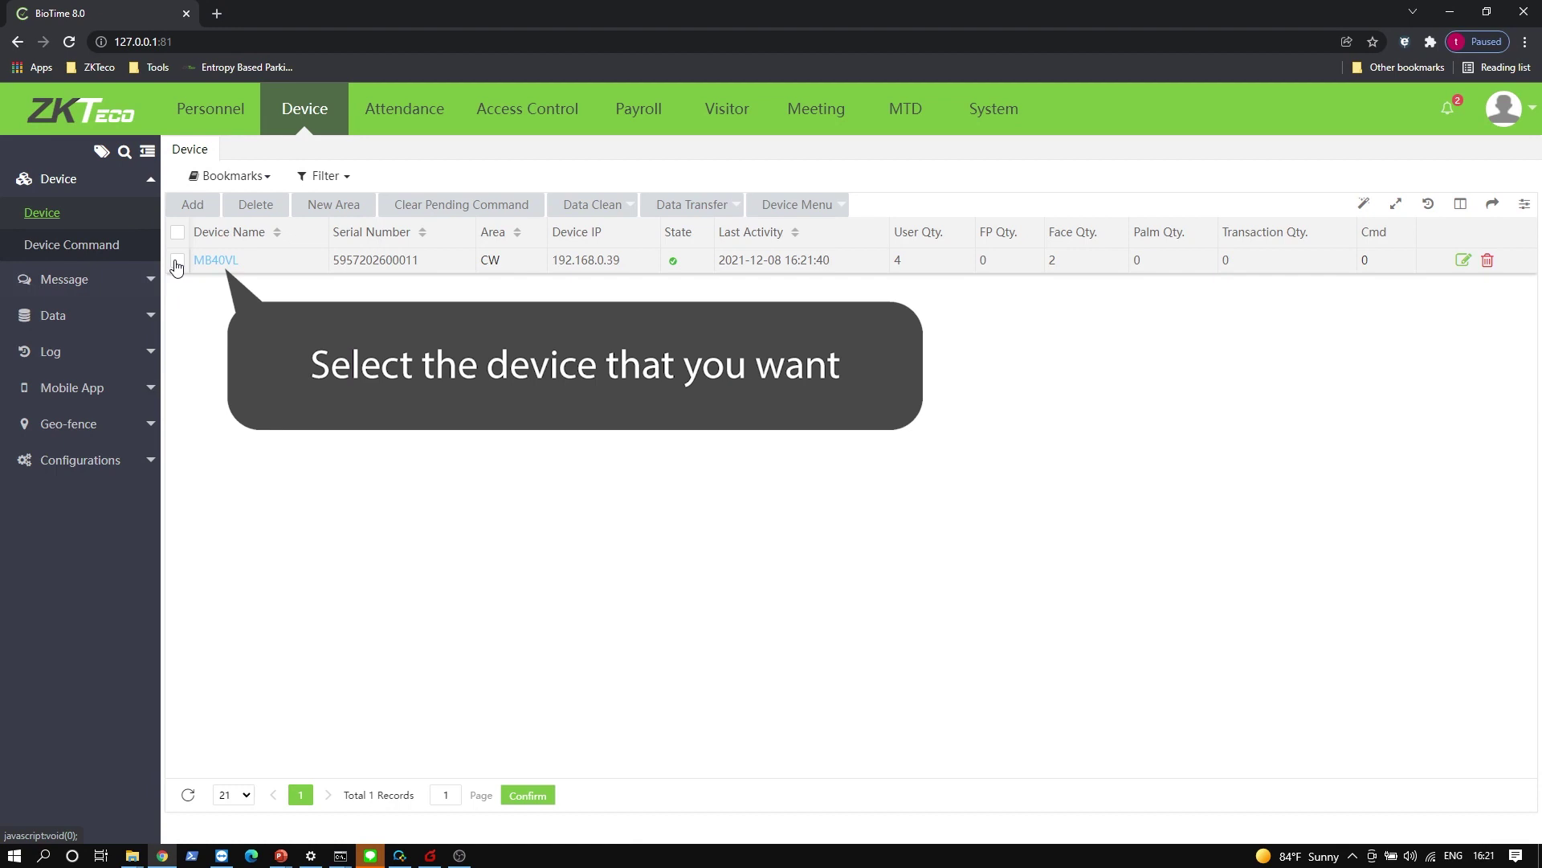
{"action": "left_click", "coordinate": [177, 261]}
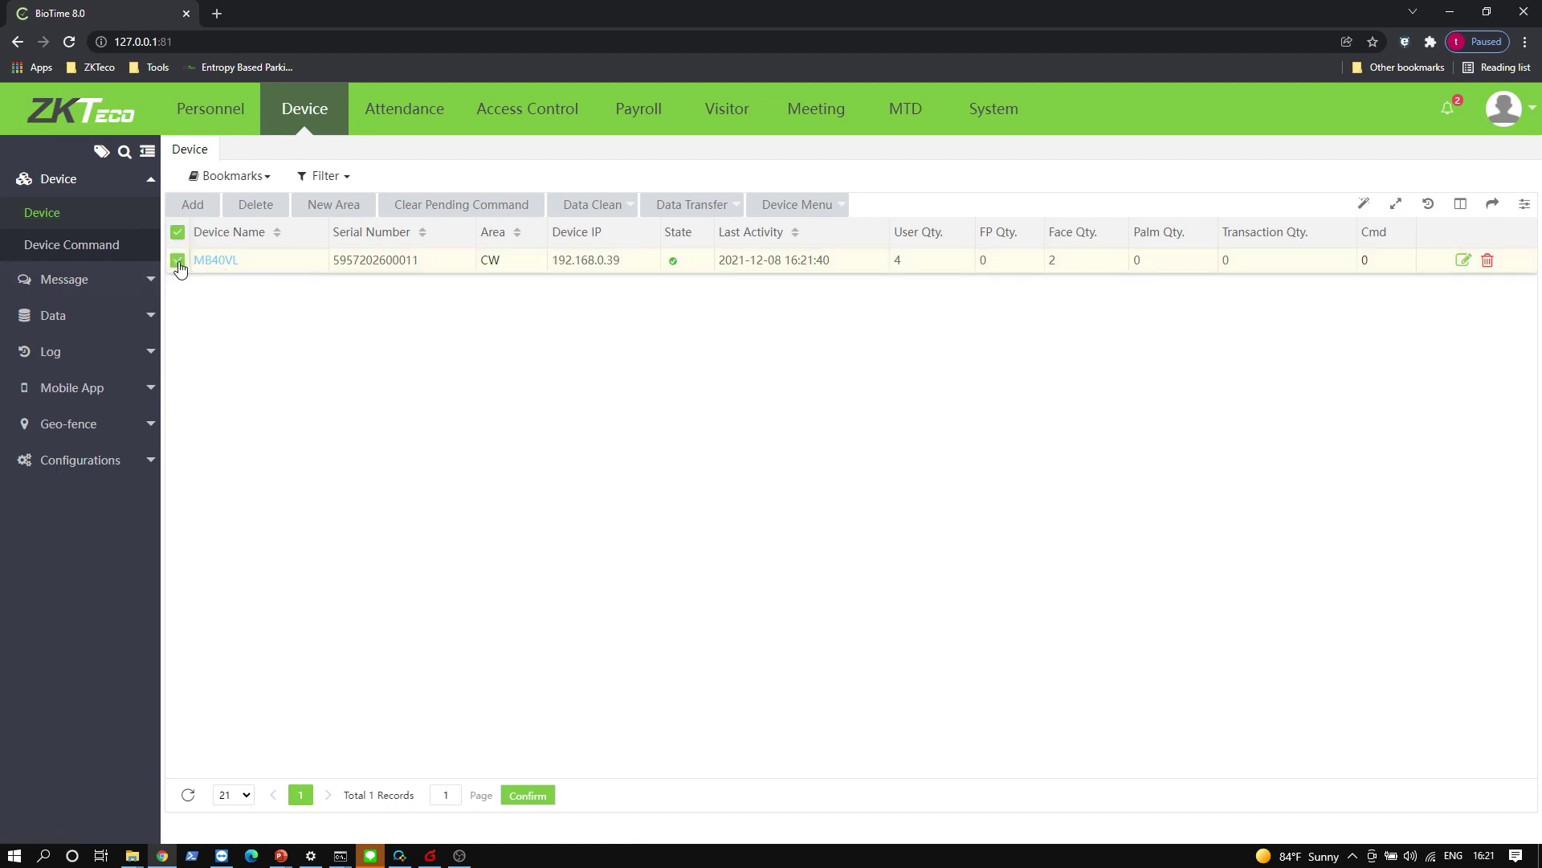
{"action": "left_click", "coordinate": [681, 208]}
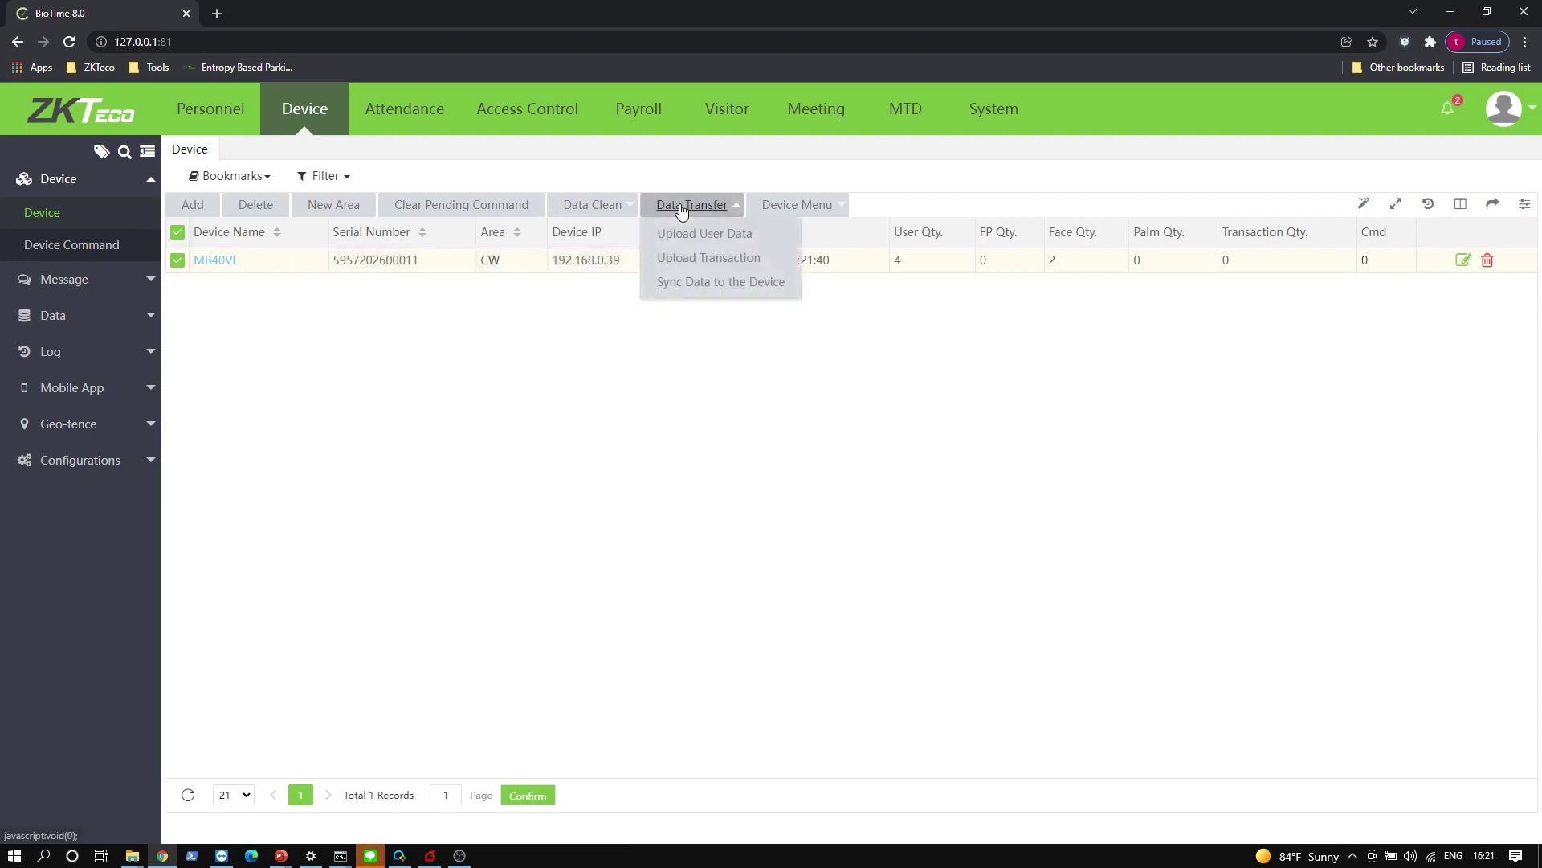
{"action": "left_click", "coordinate": [697, 288]}
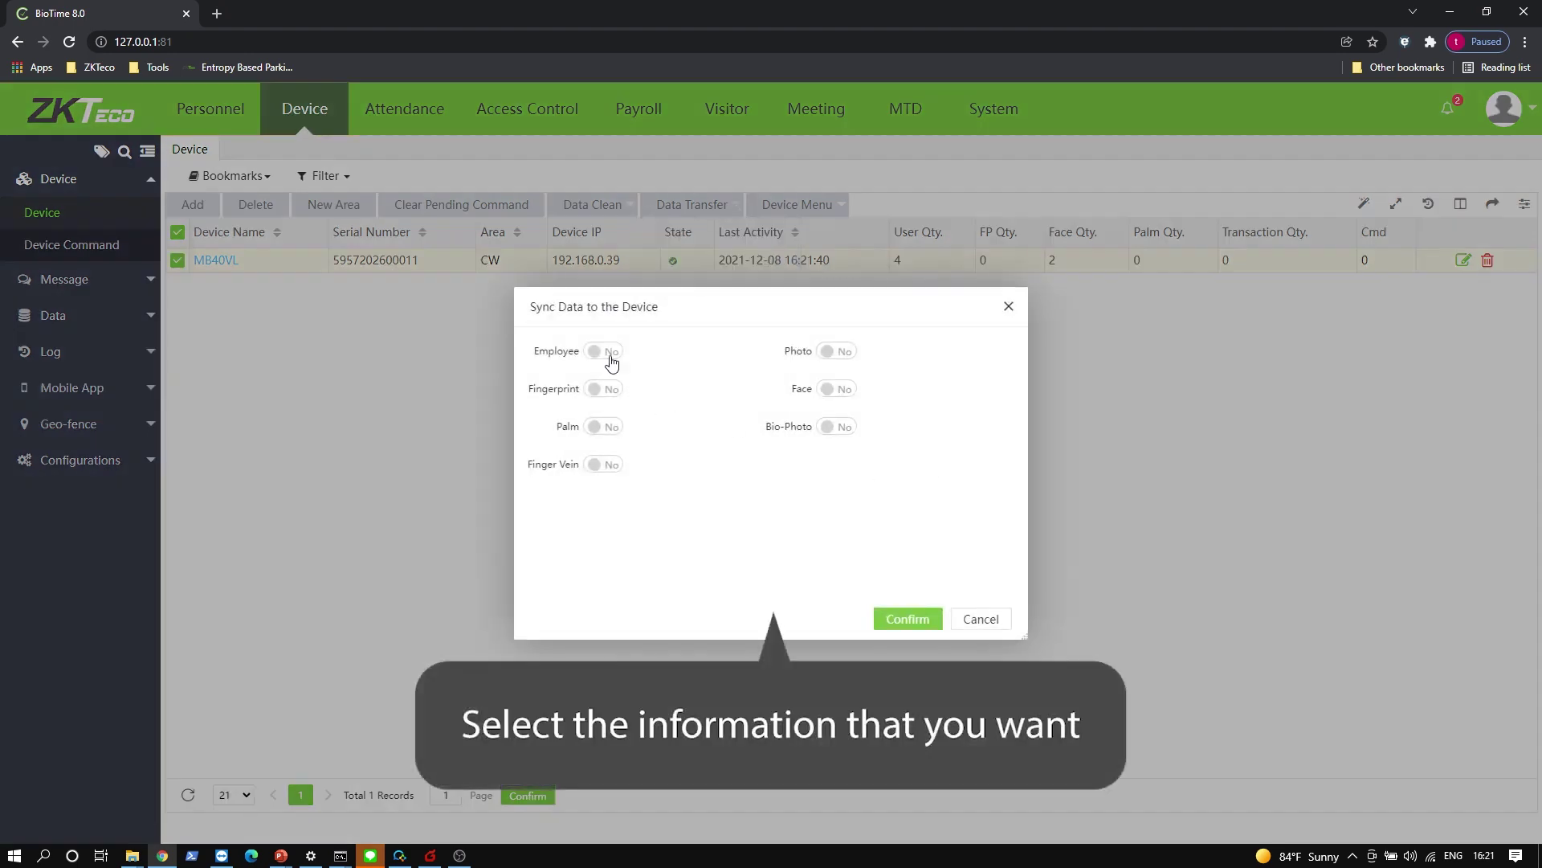
{"action": "left_click", "coordinate": [609, 353]}
{"action": "left_click", "coordinate": [841, 428]}
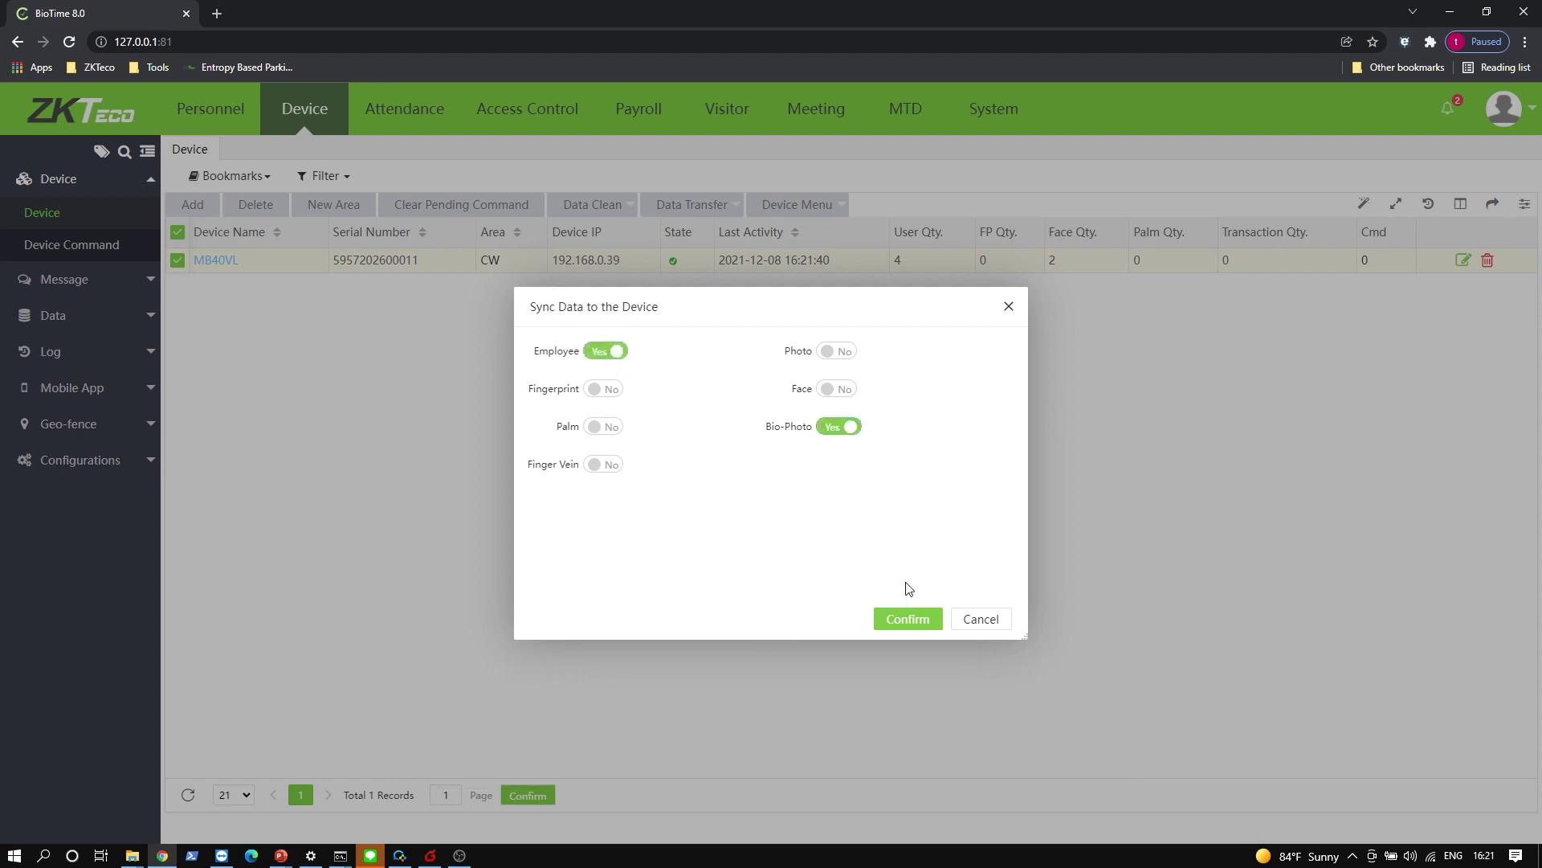
{"action": "left_click", "coordinate": [917, 626]}
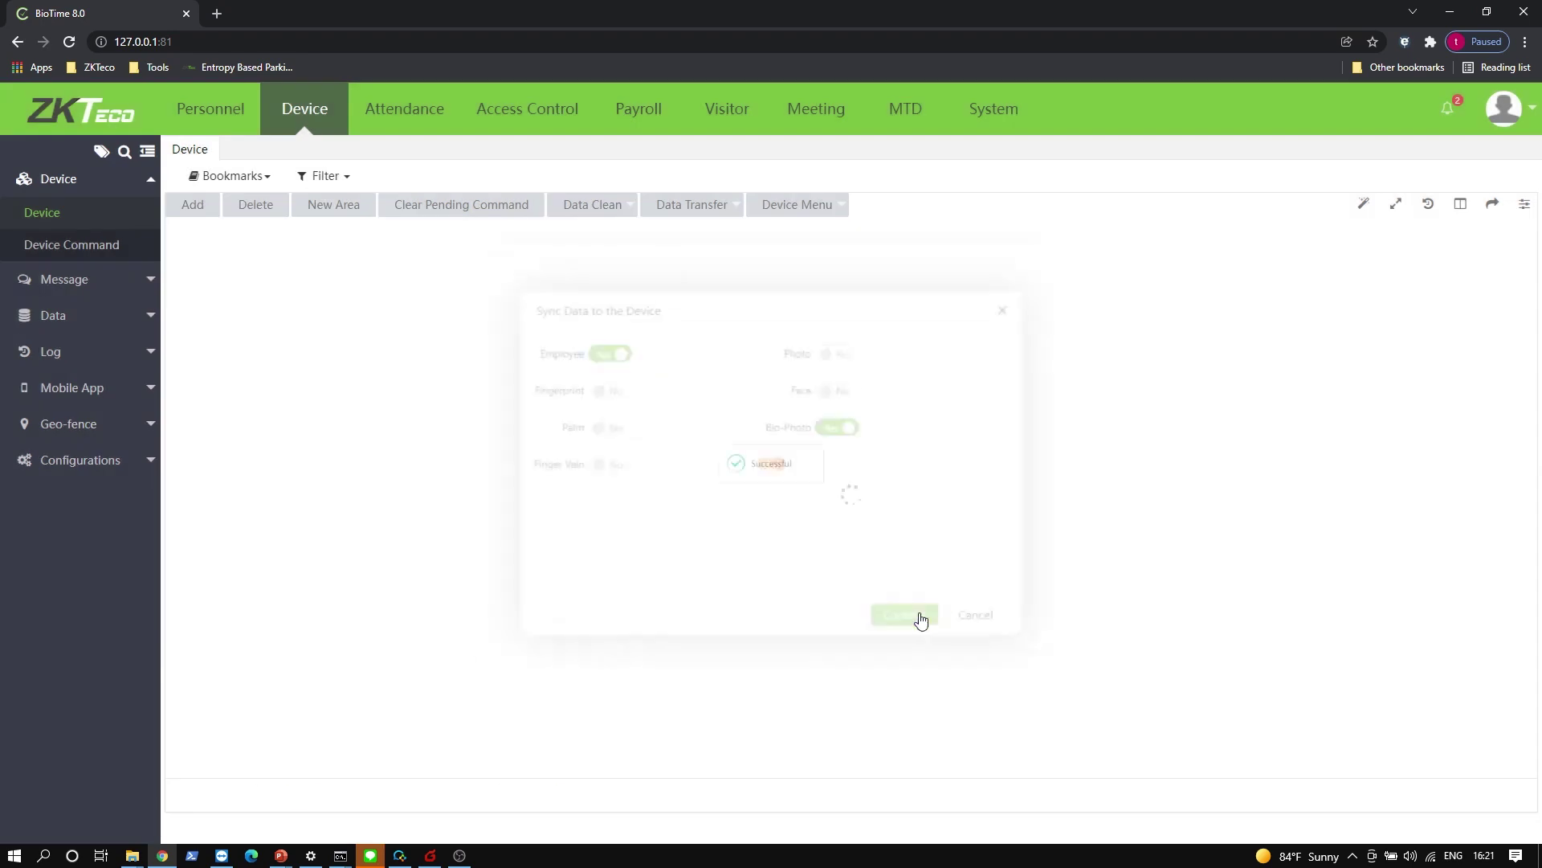
{"action": "triple_click", "coordinate": [916, 606]}
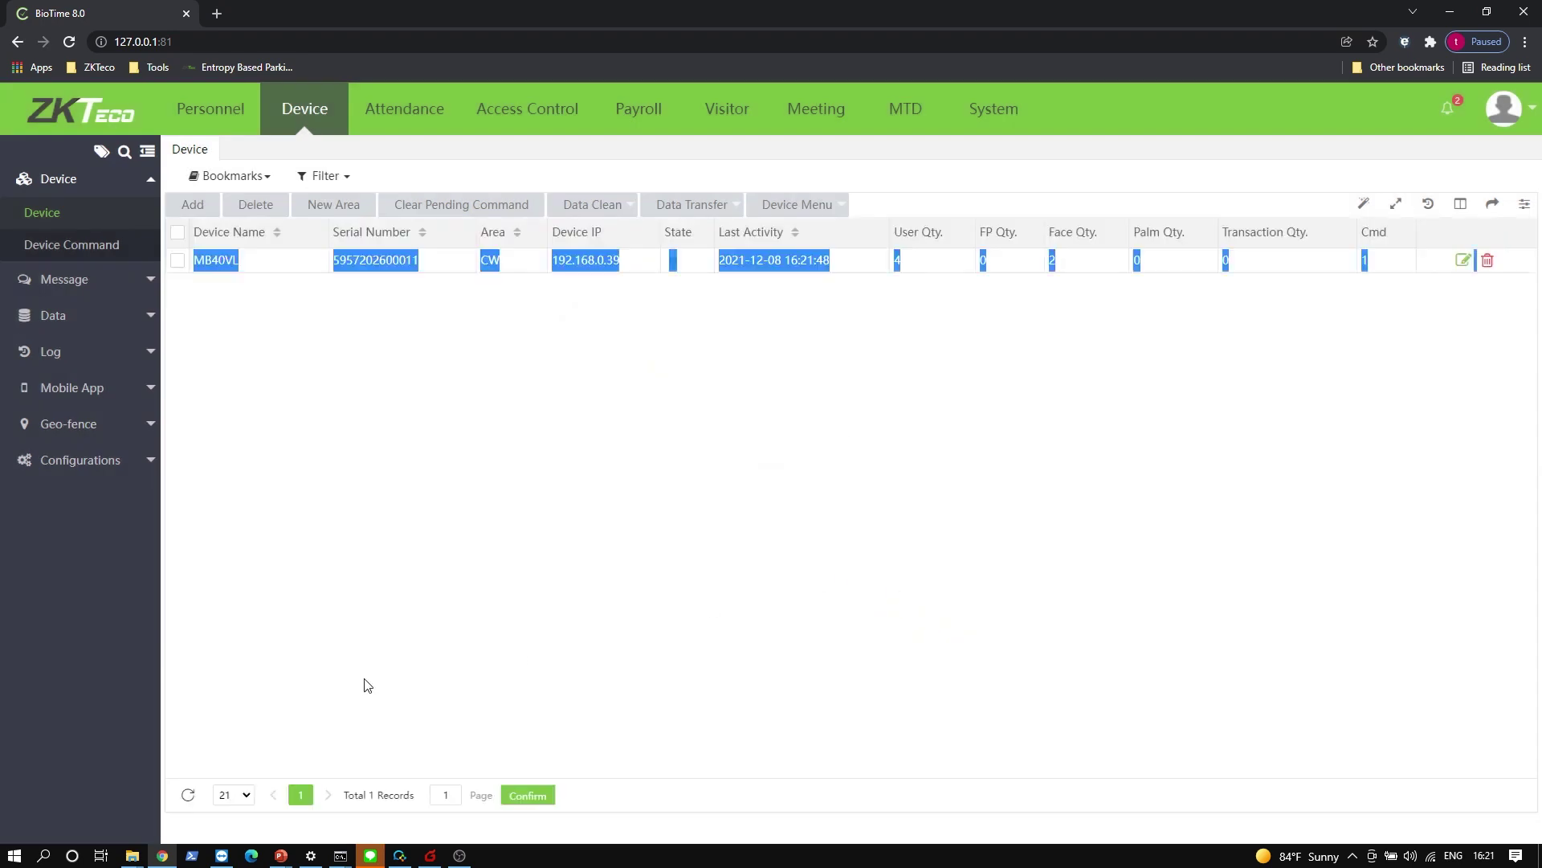
{"action": "left_click", "coordinate": [187, 796]}
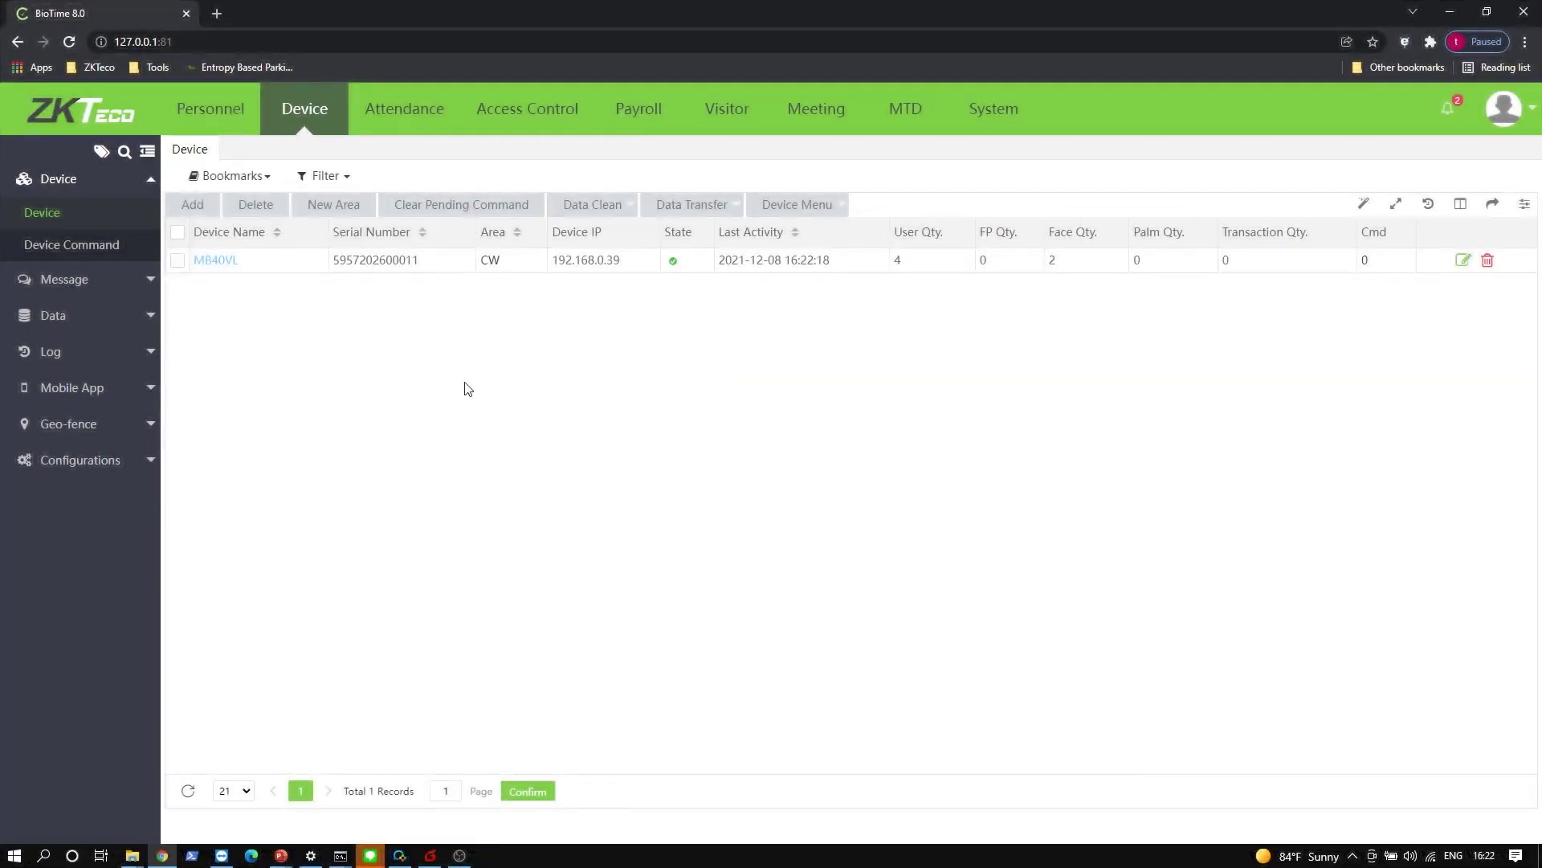
- Upload all transactions from device MB40VL
{"action": "left_click", "coordinate": [306, 106]}
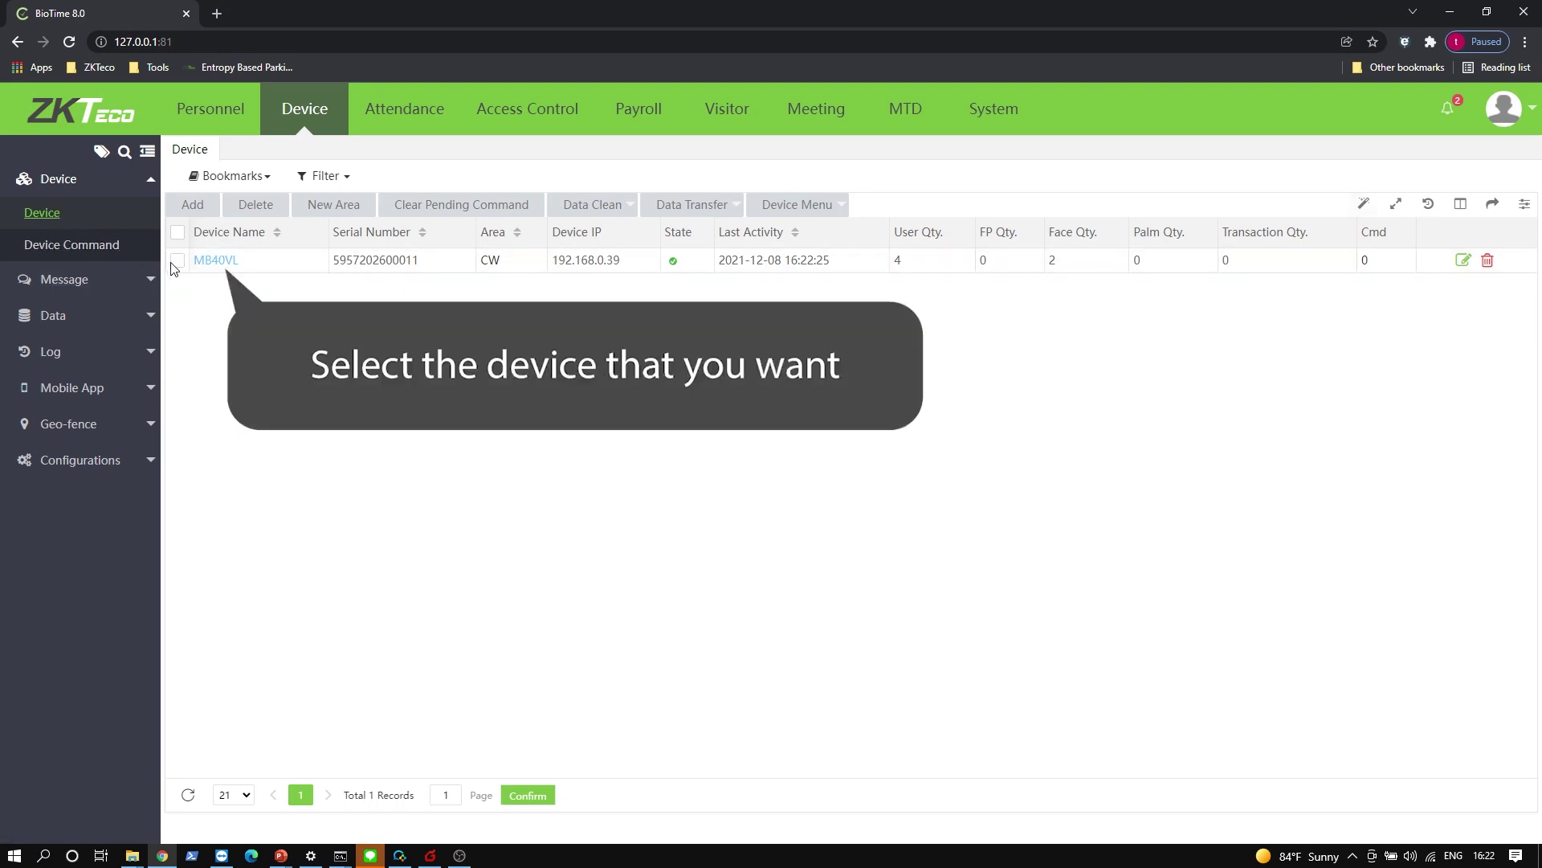
{"action": "left_click", "coordinate": [177, 261]}
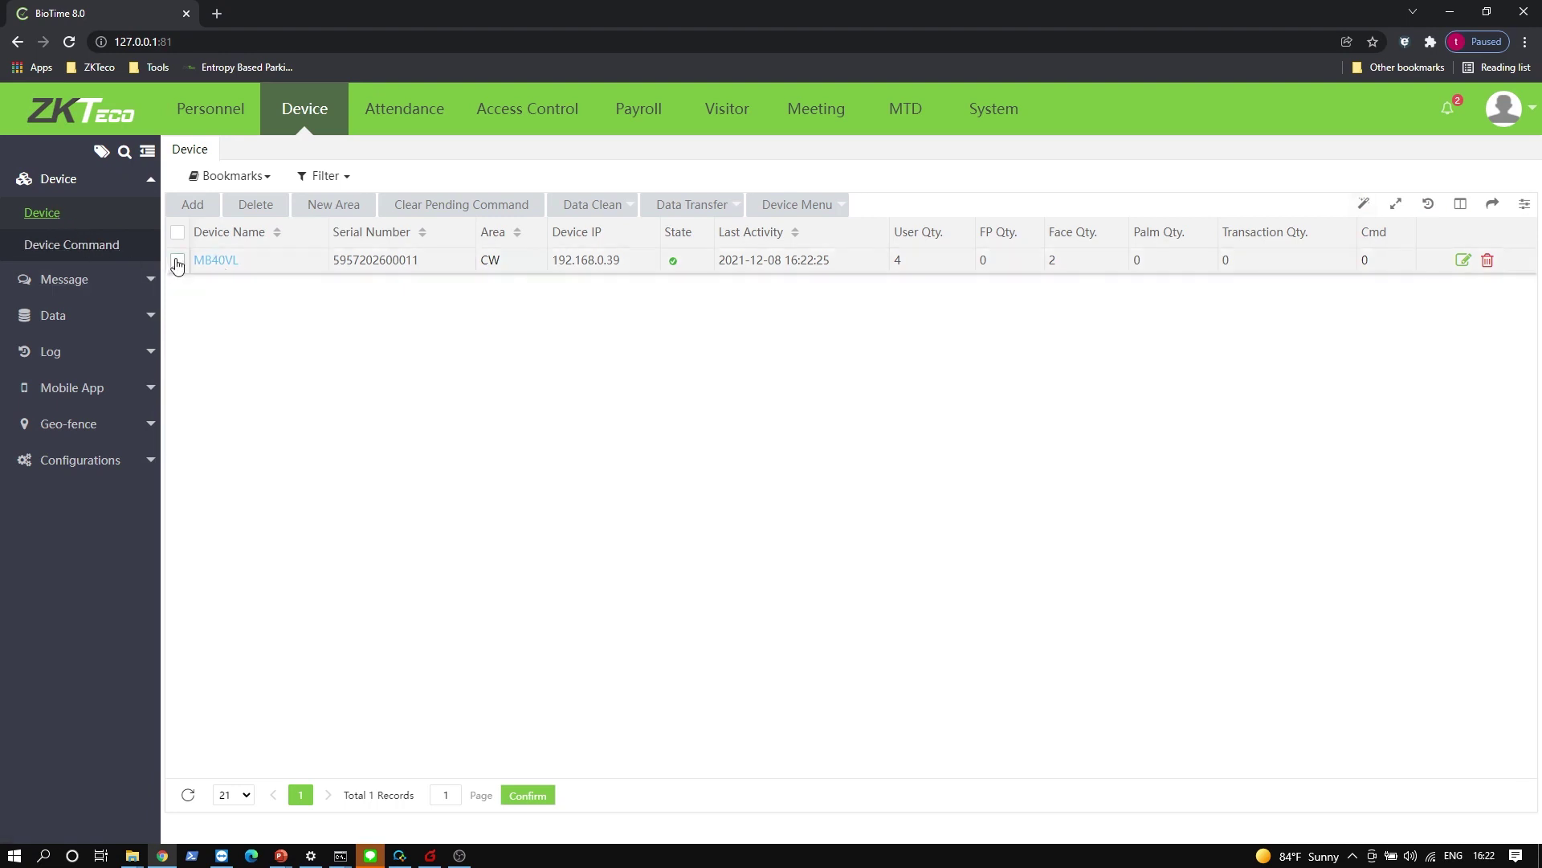
{"action": "left_click", "coordinate": [687, 203]}
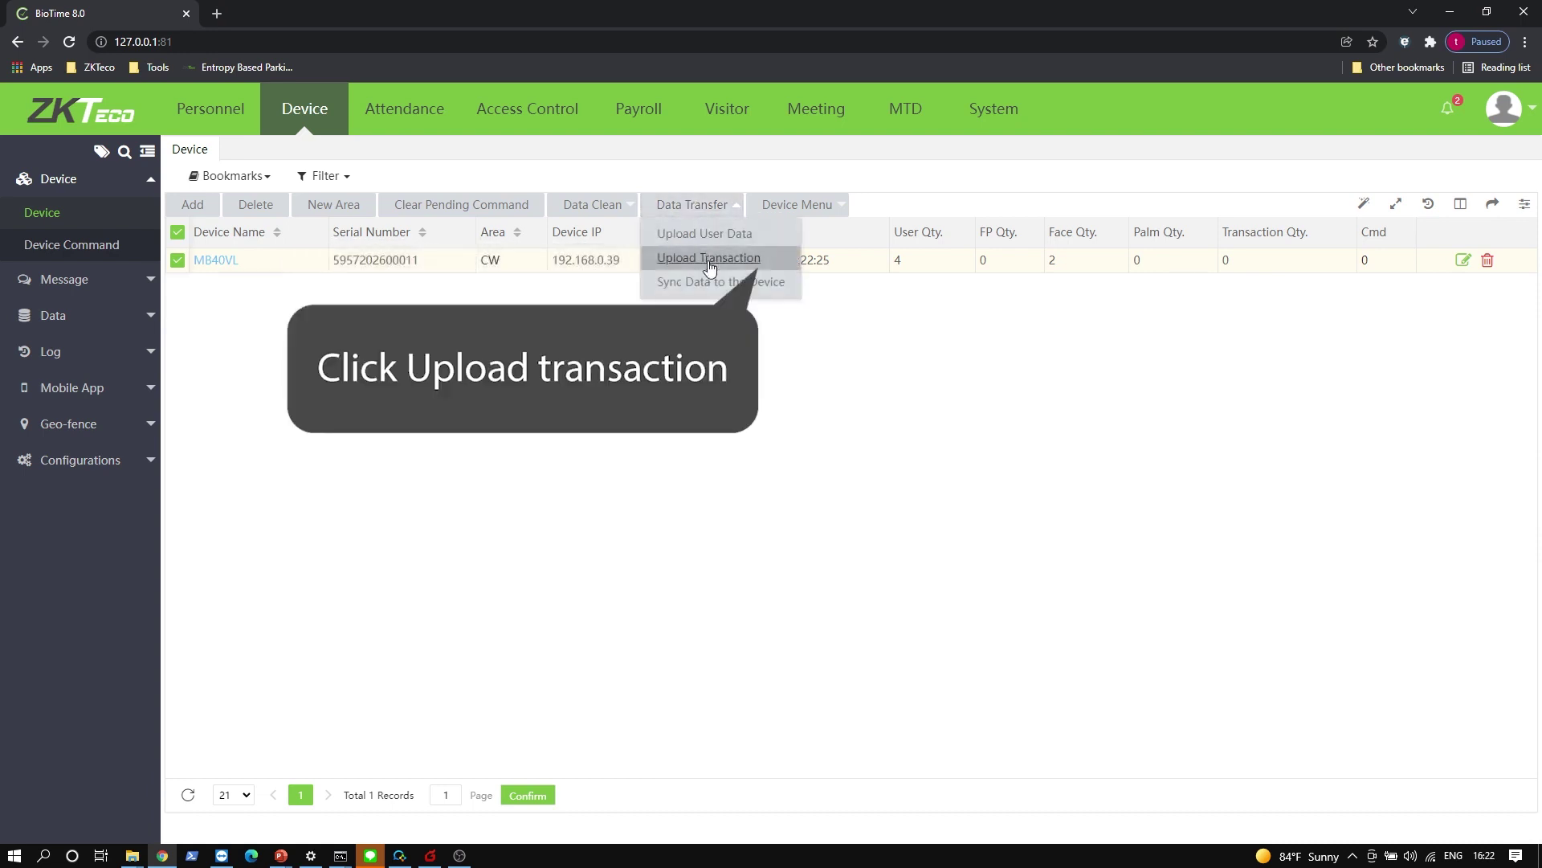
{"action": "left_click", "coordinate": [709, 259]}
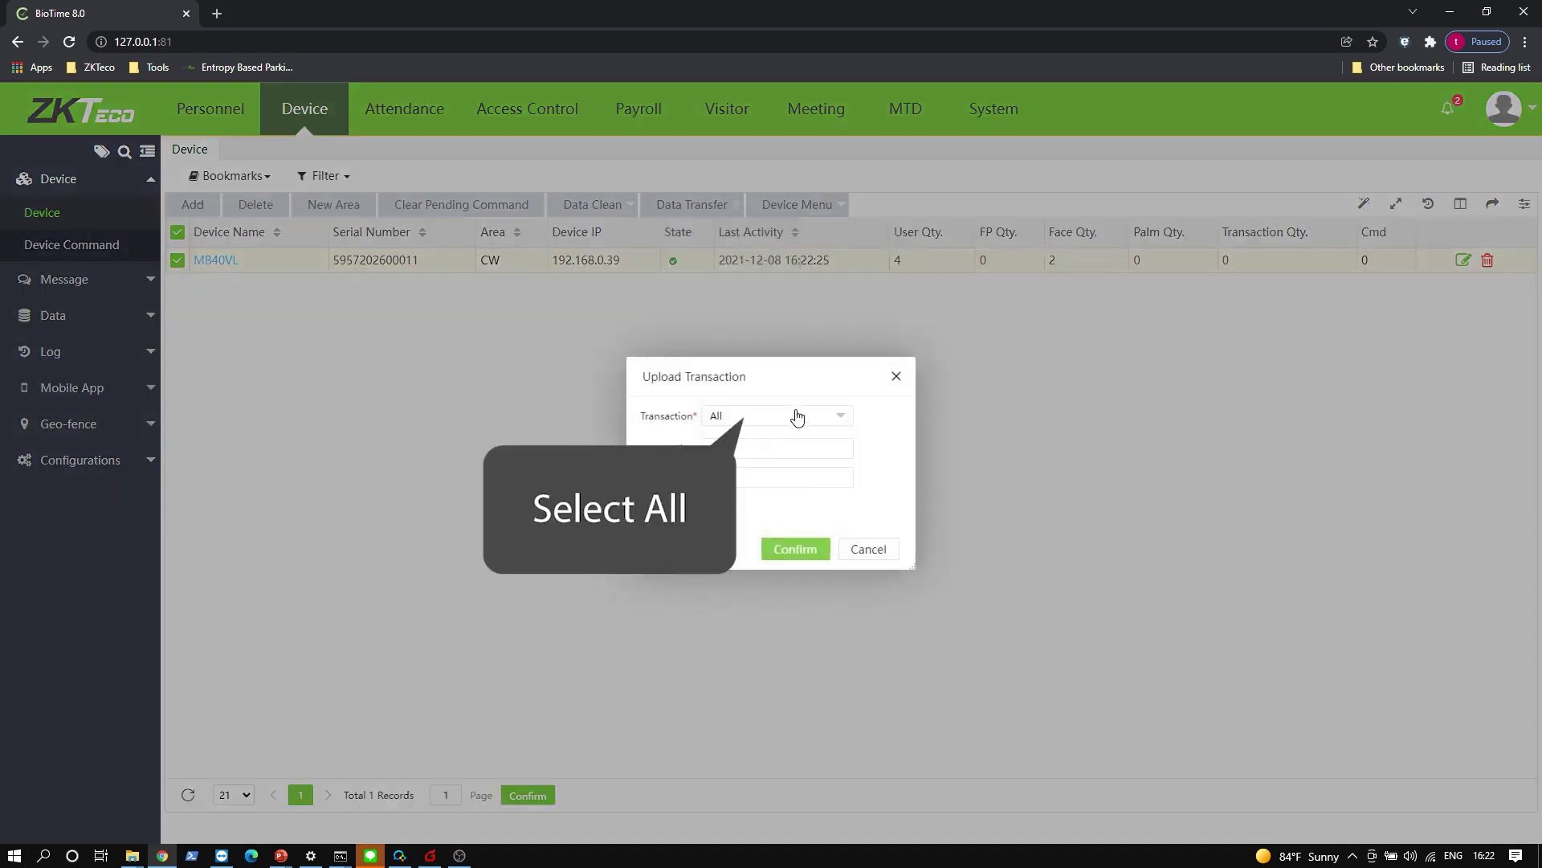
{"action": "left_click", "coordinate": [796, 551]}
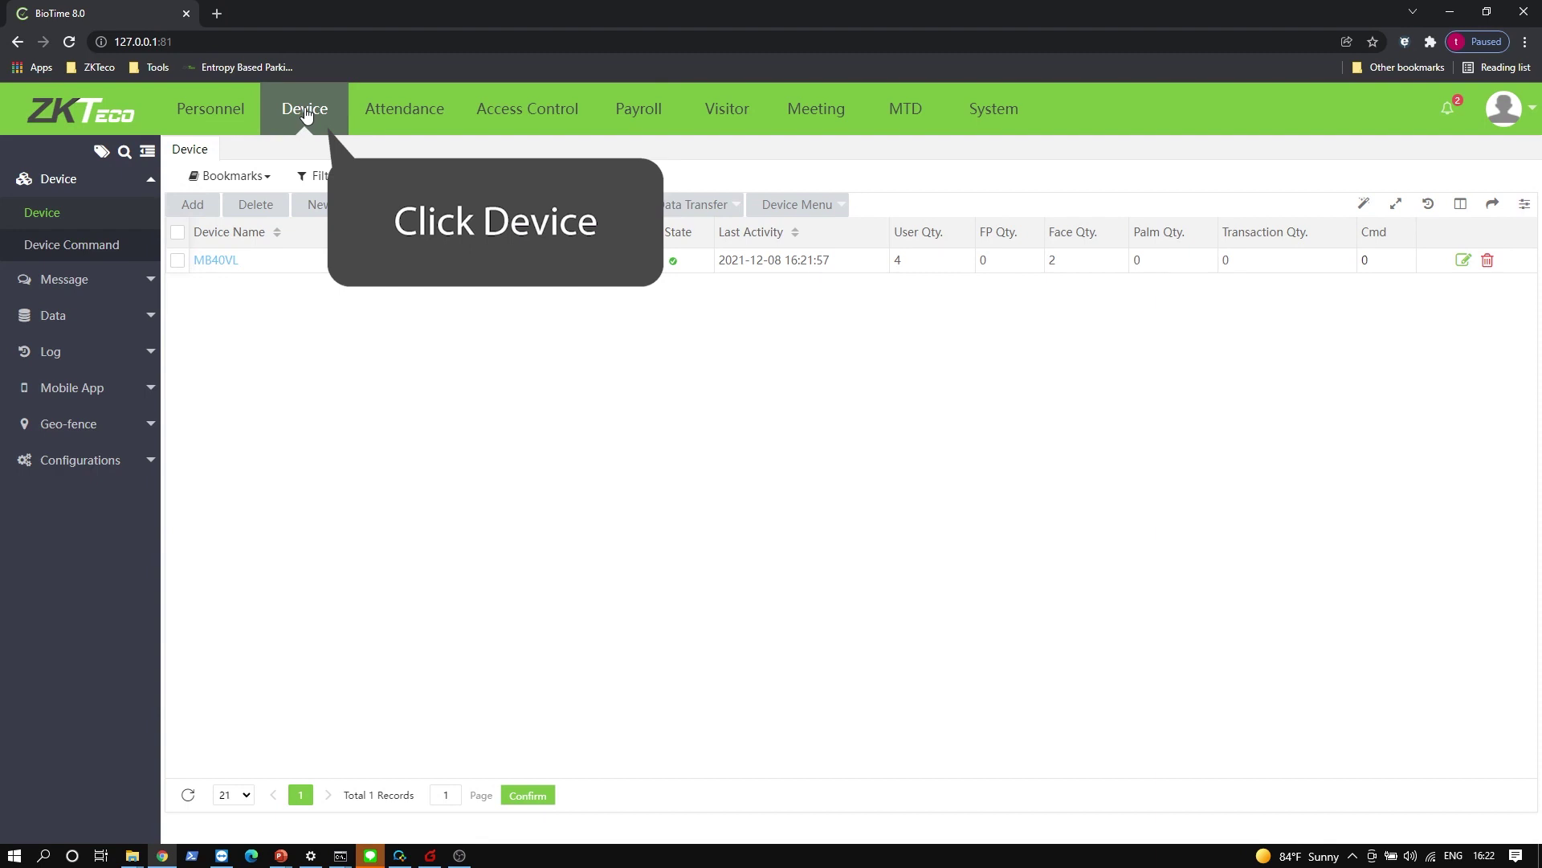
- Upload the user data of all employees from device MB40VL
{"action": "left_click", "coordinate": [305, 114]}
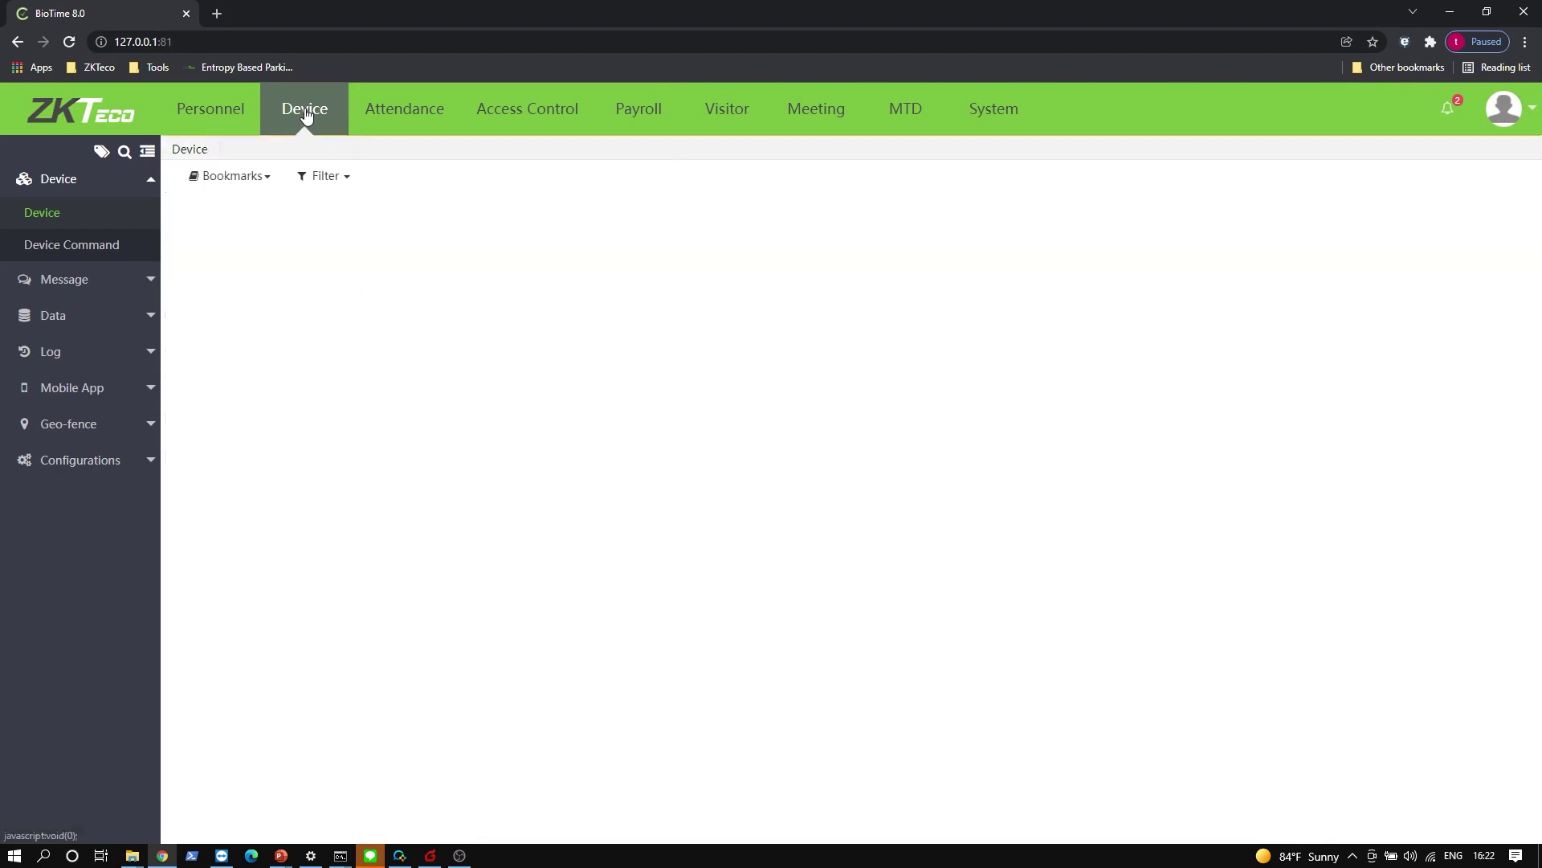
{"action": "left_click", "coordinate": [48, 215]}
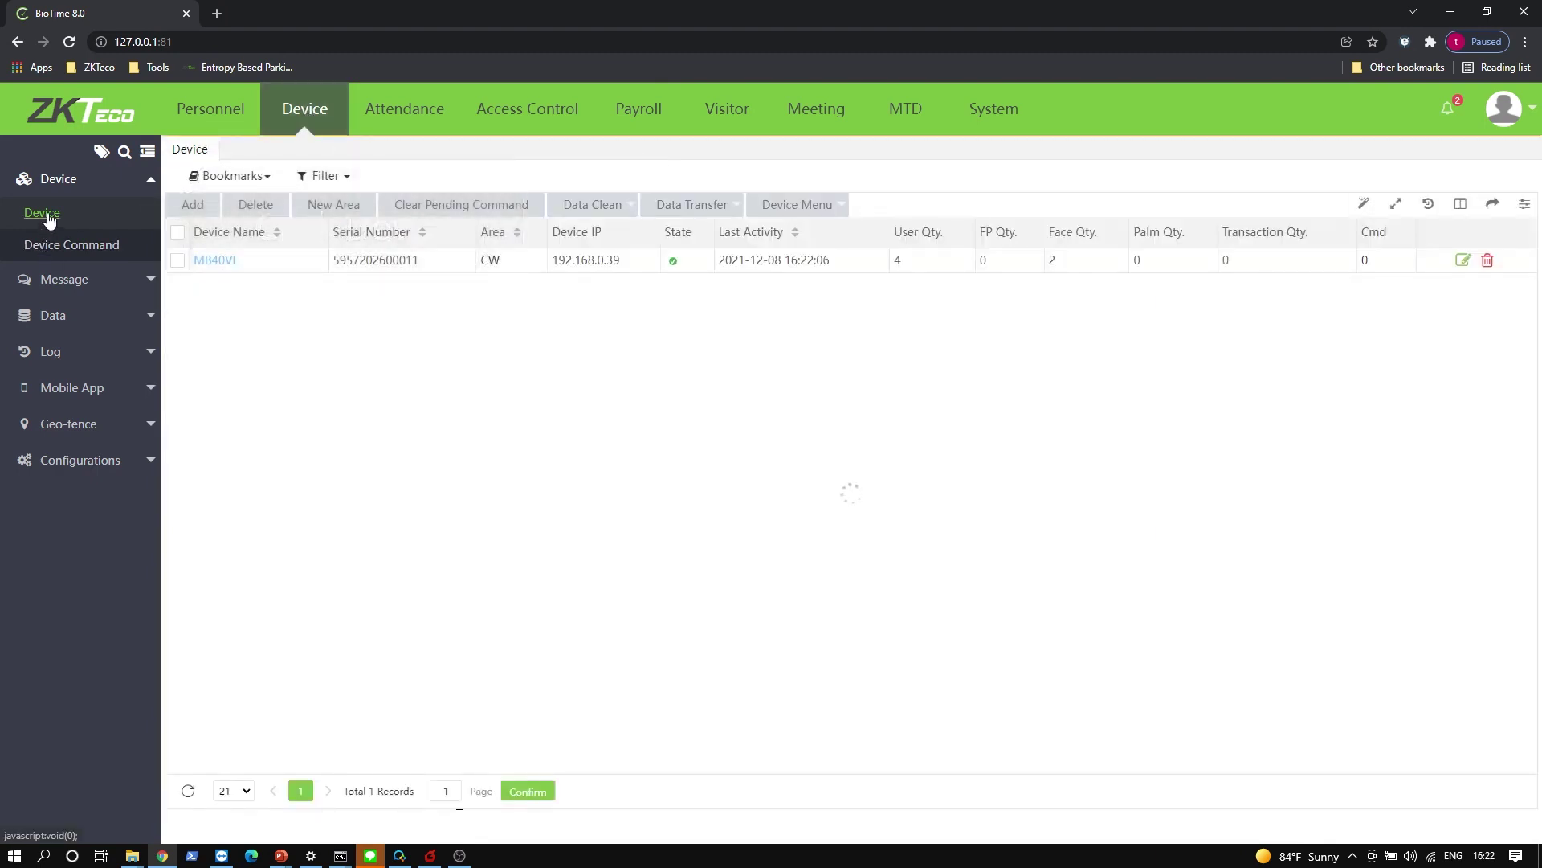
{"action": "left_click", "coordinate": [179, 262]}
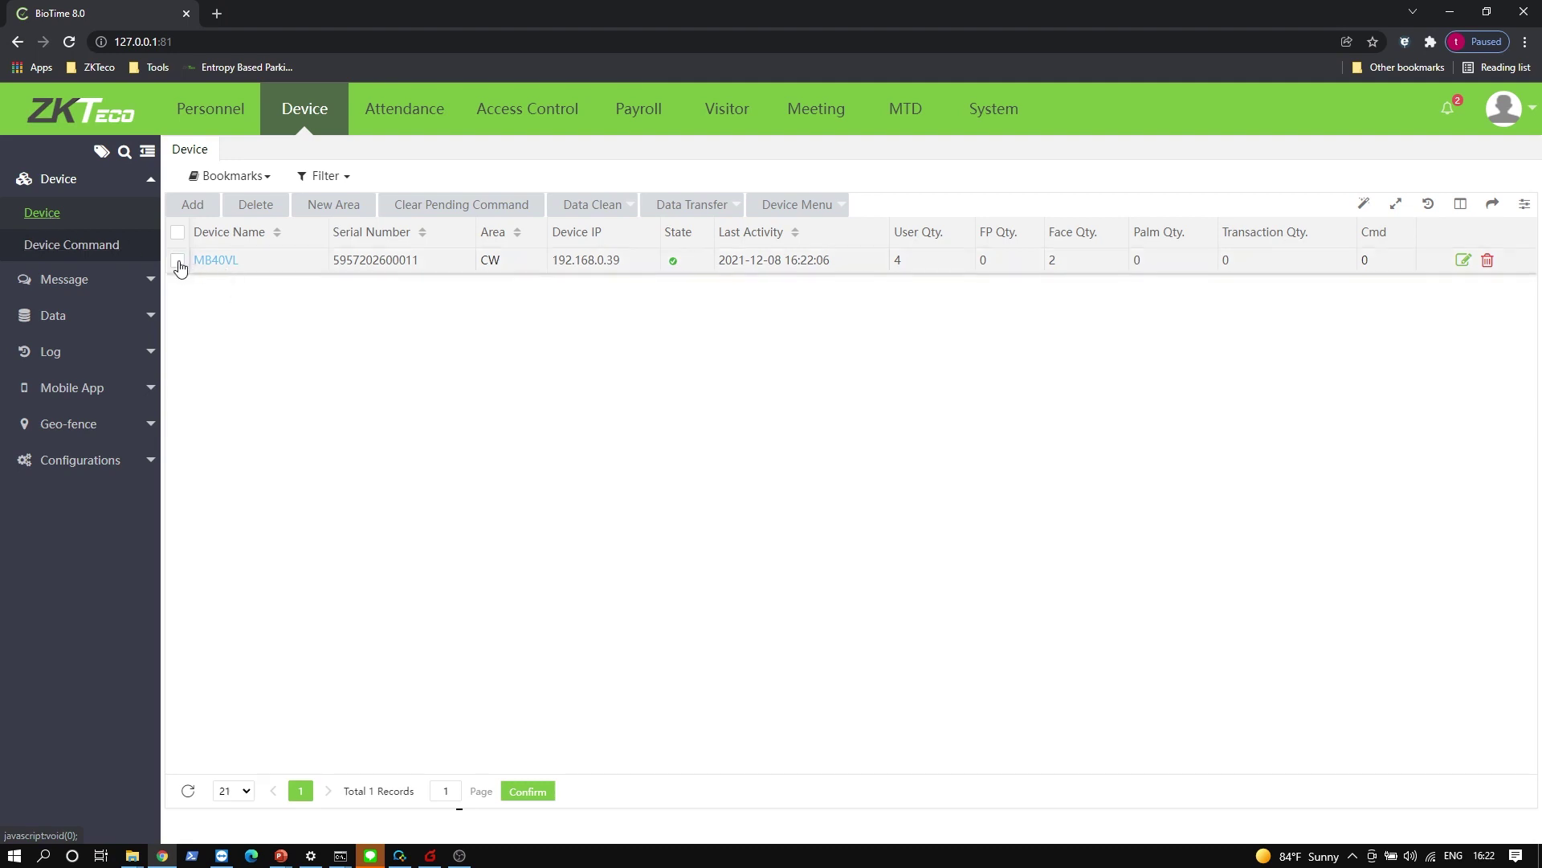
{"action": "left_click", "coordinate": [685, 210]}
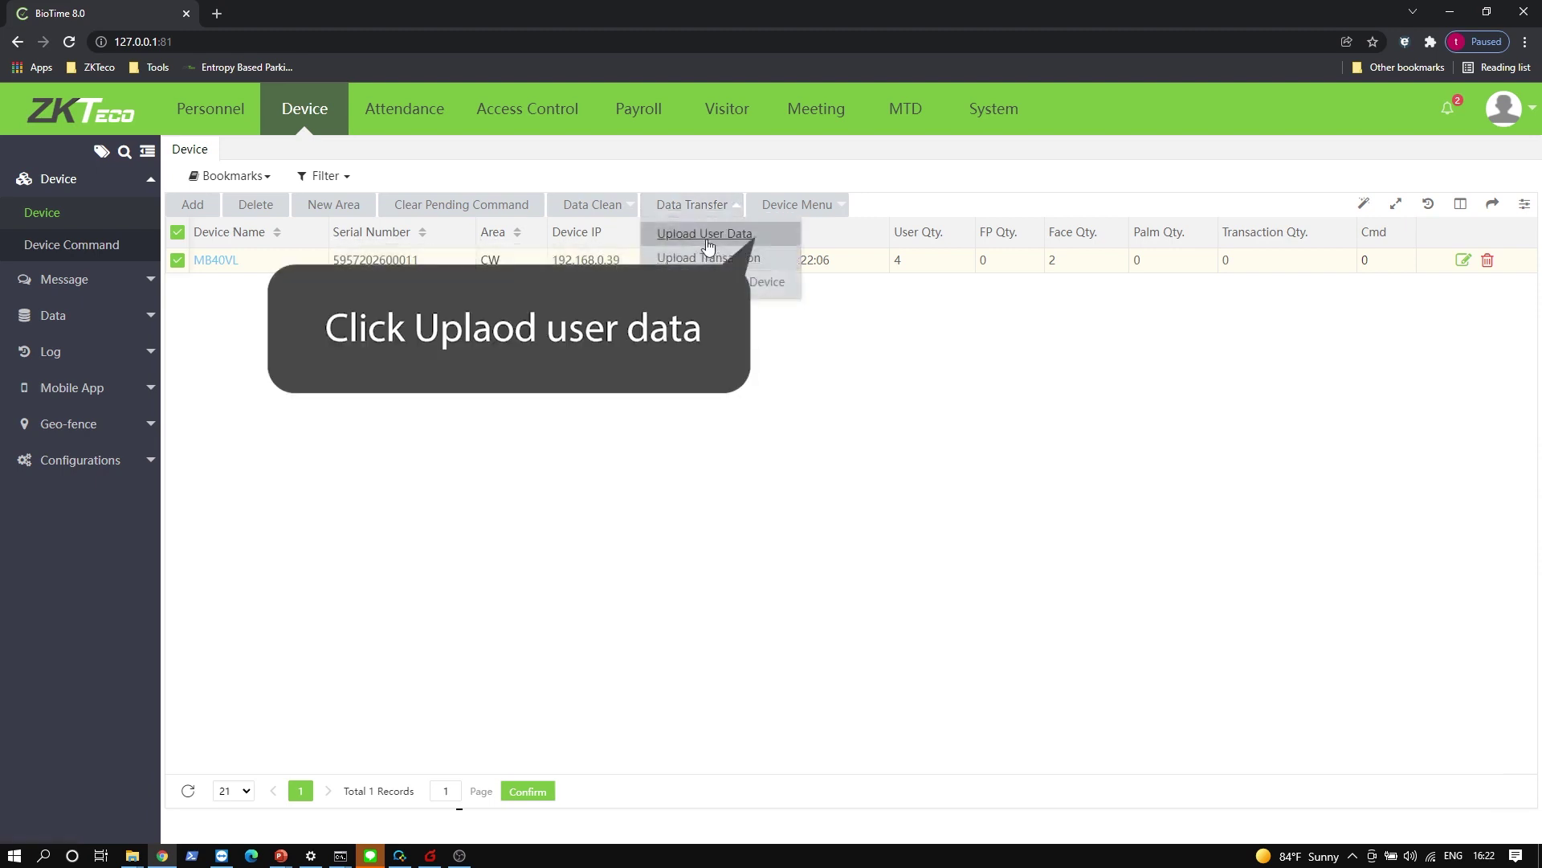
{"action": "left_click", "coordinate": [705, 235]}
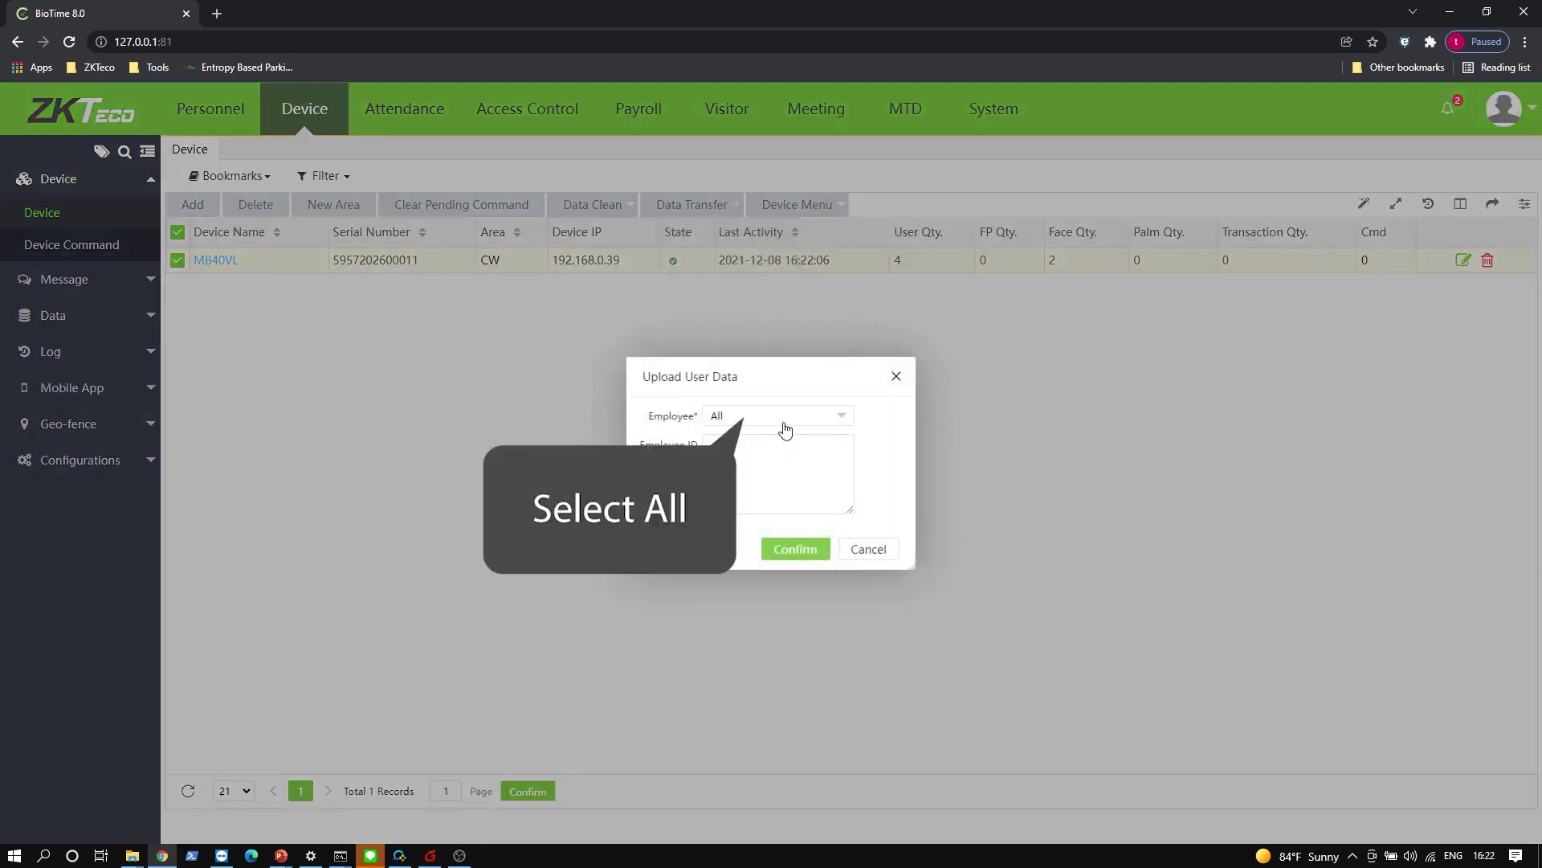
{"action": "left_click", "coordinate": [796, 552]}
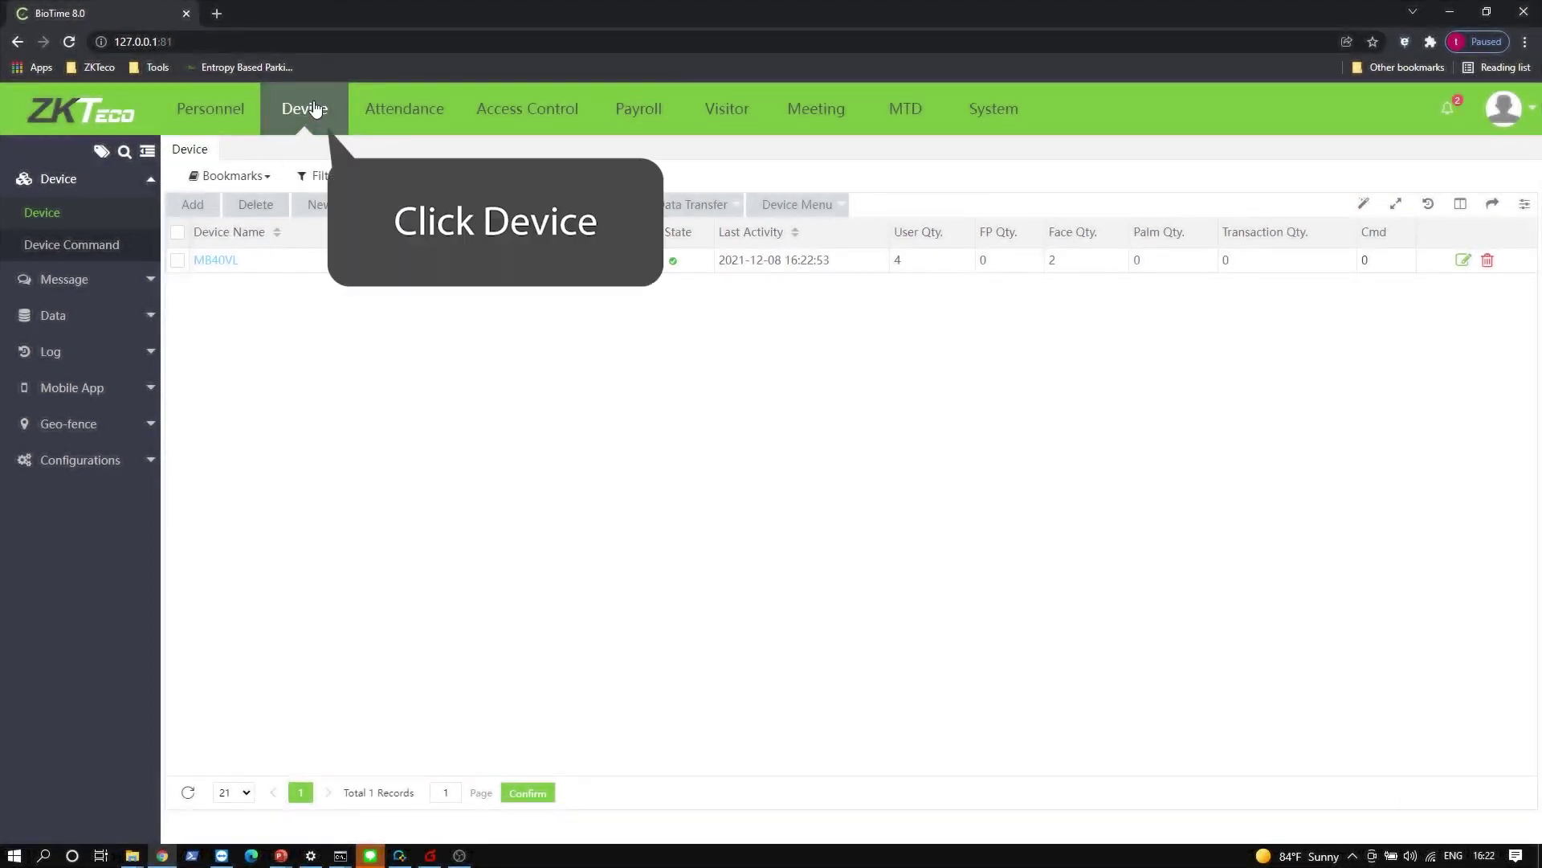
- Clear all data from device MB40VL and confirm the deletion
{"action": "left_click", "coordinate": [315, 109]}
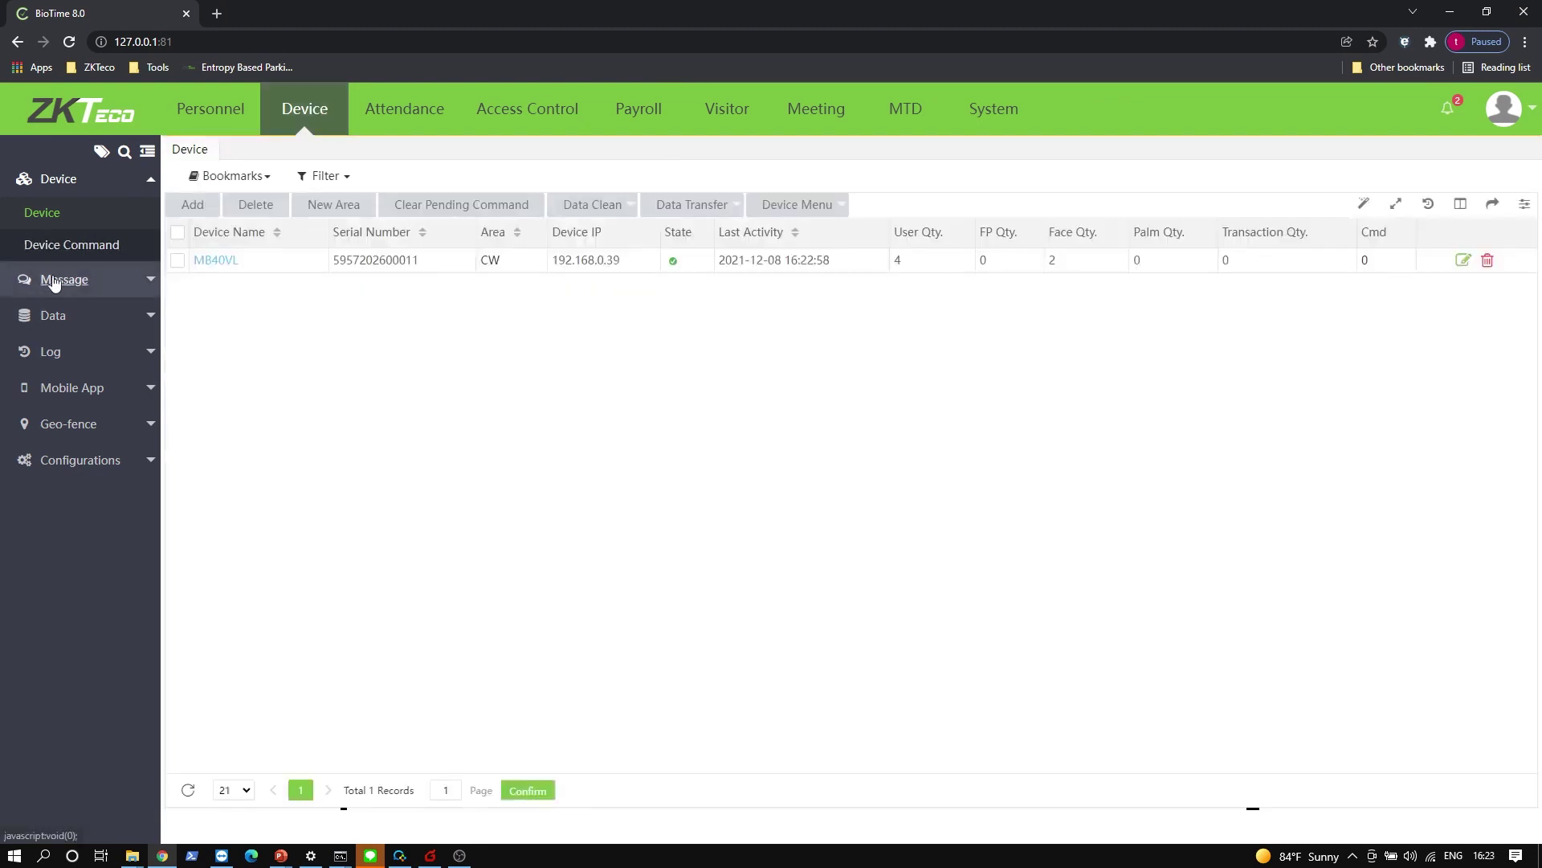
{"action": "left_click", "coordinate": [53, 217]}
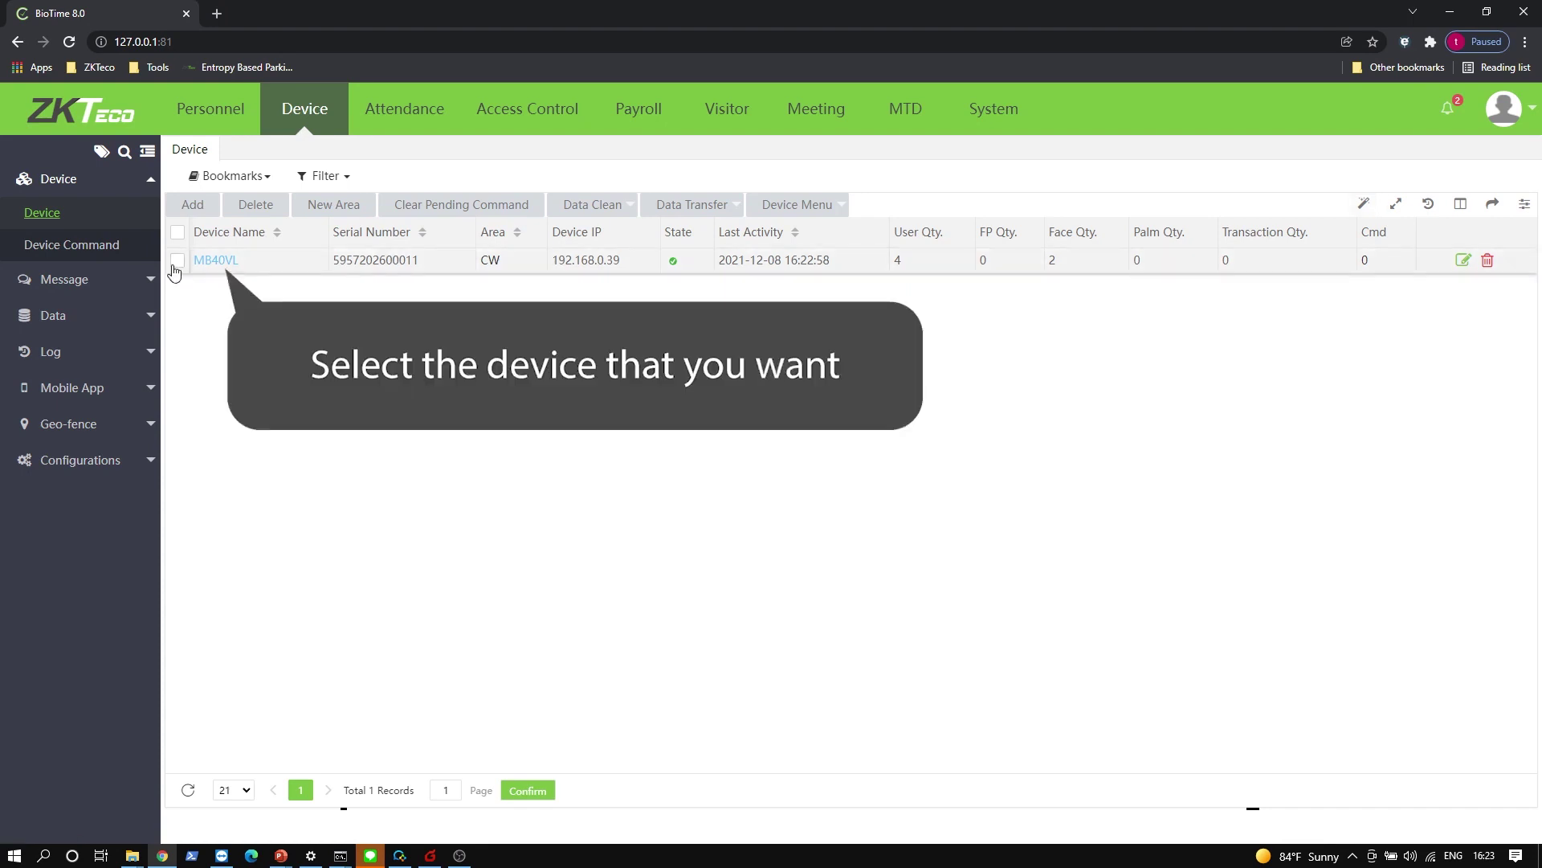
{"action": "left_click", "coordinate": [176, 262]}
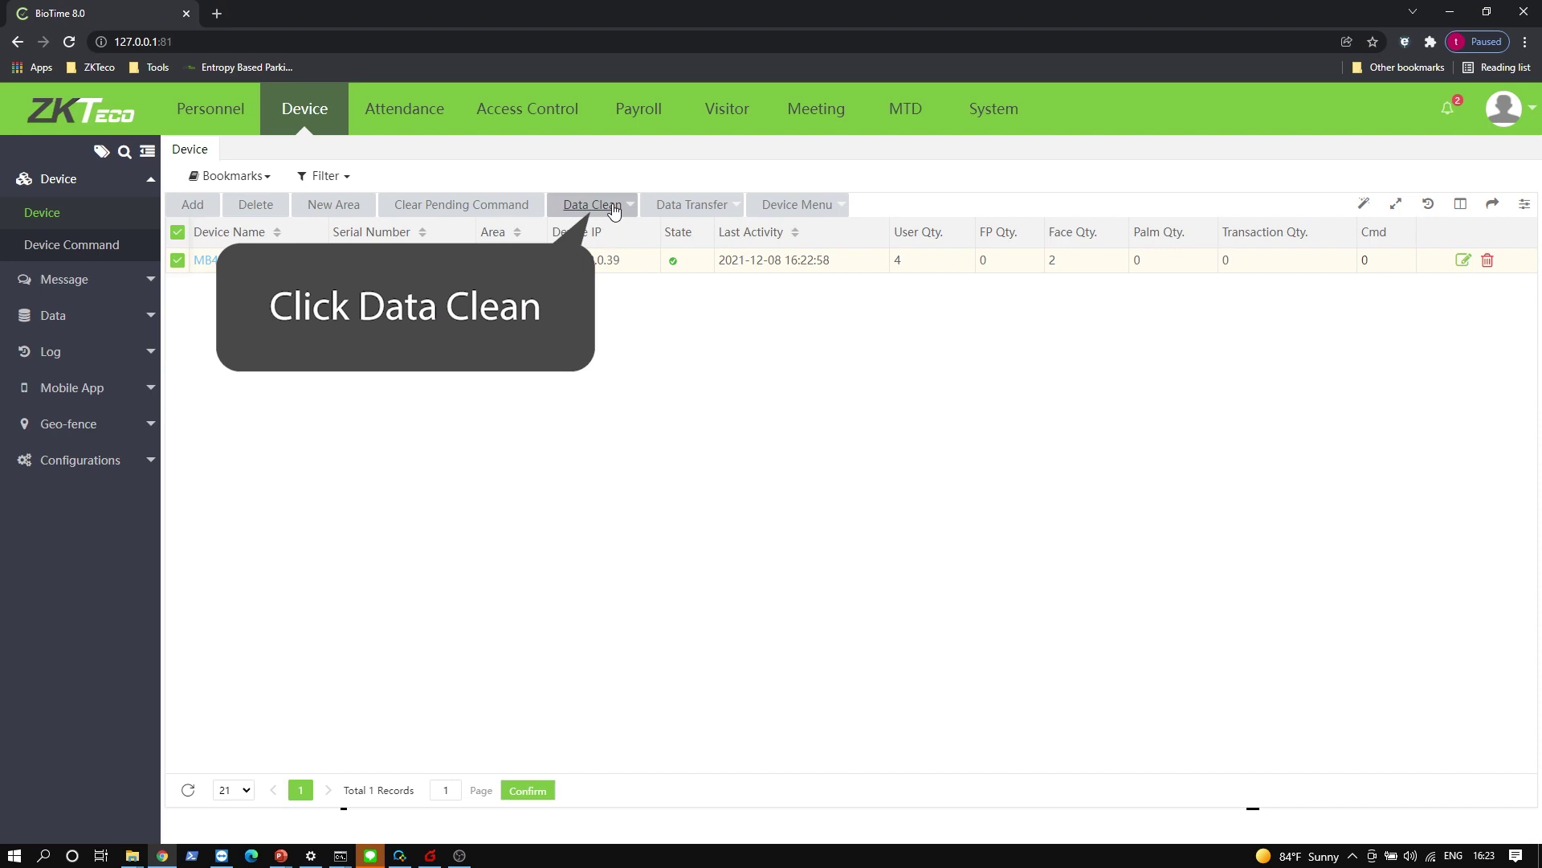
{"action": "left_click", "coordinate": [613, 208]}
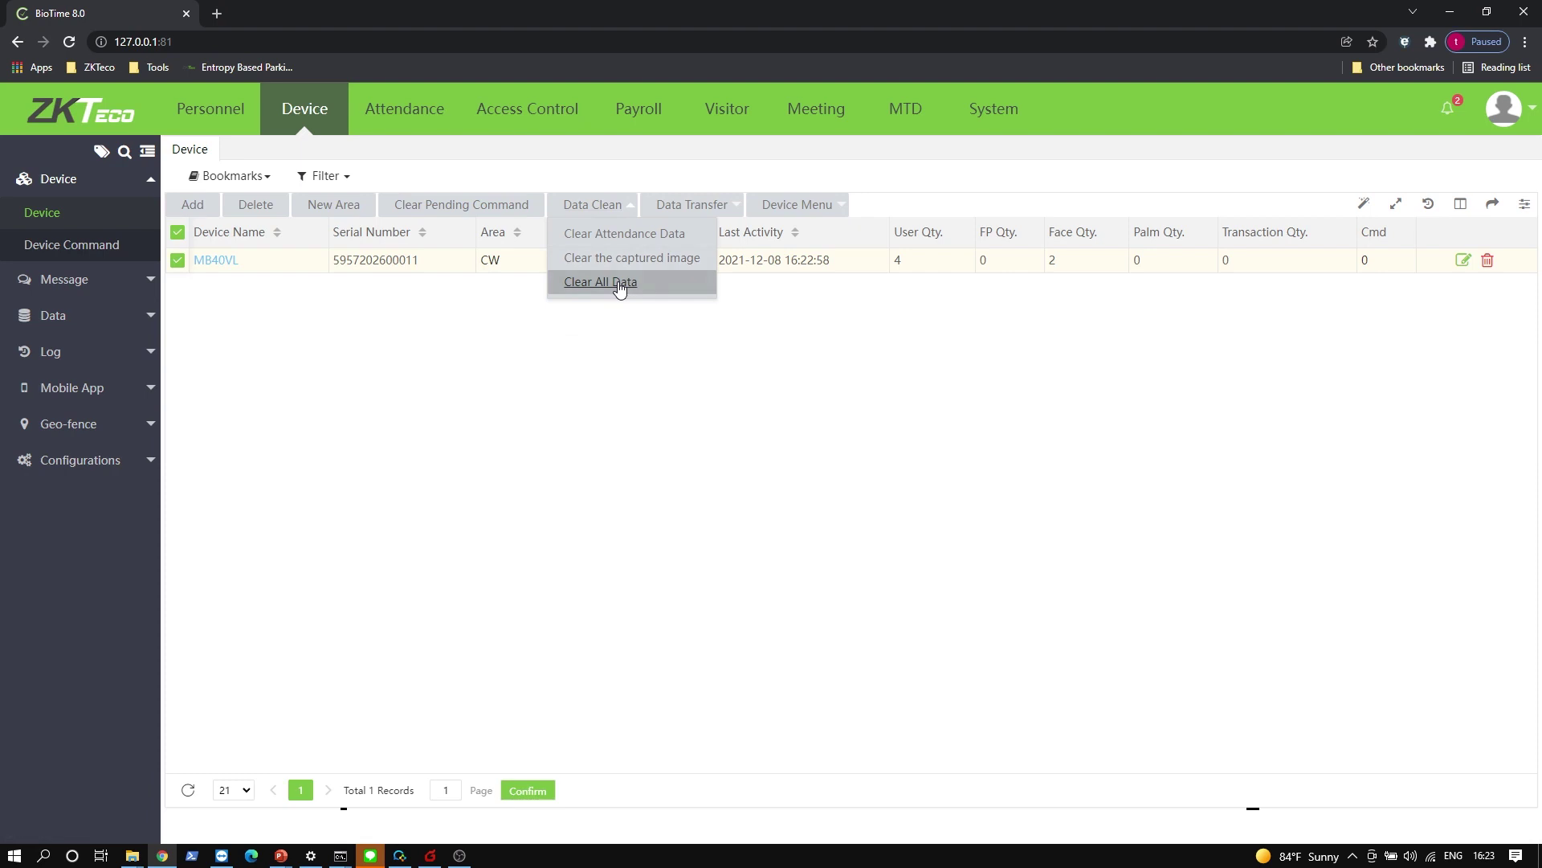
{"action": "left_click", "coordinate": [620, 286]}
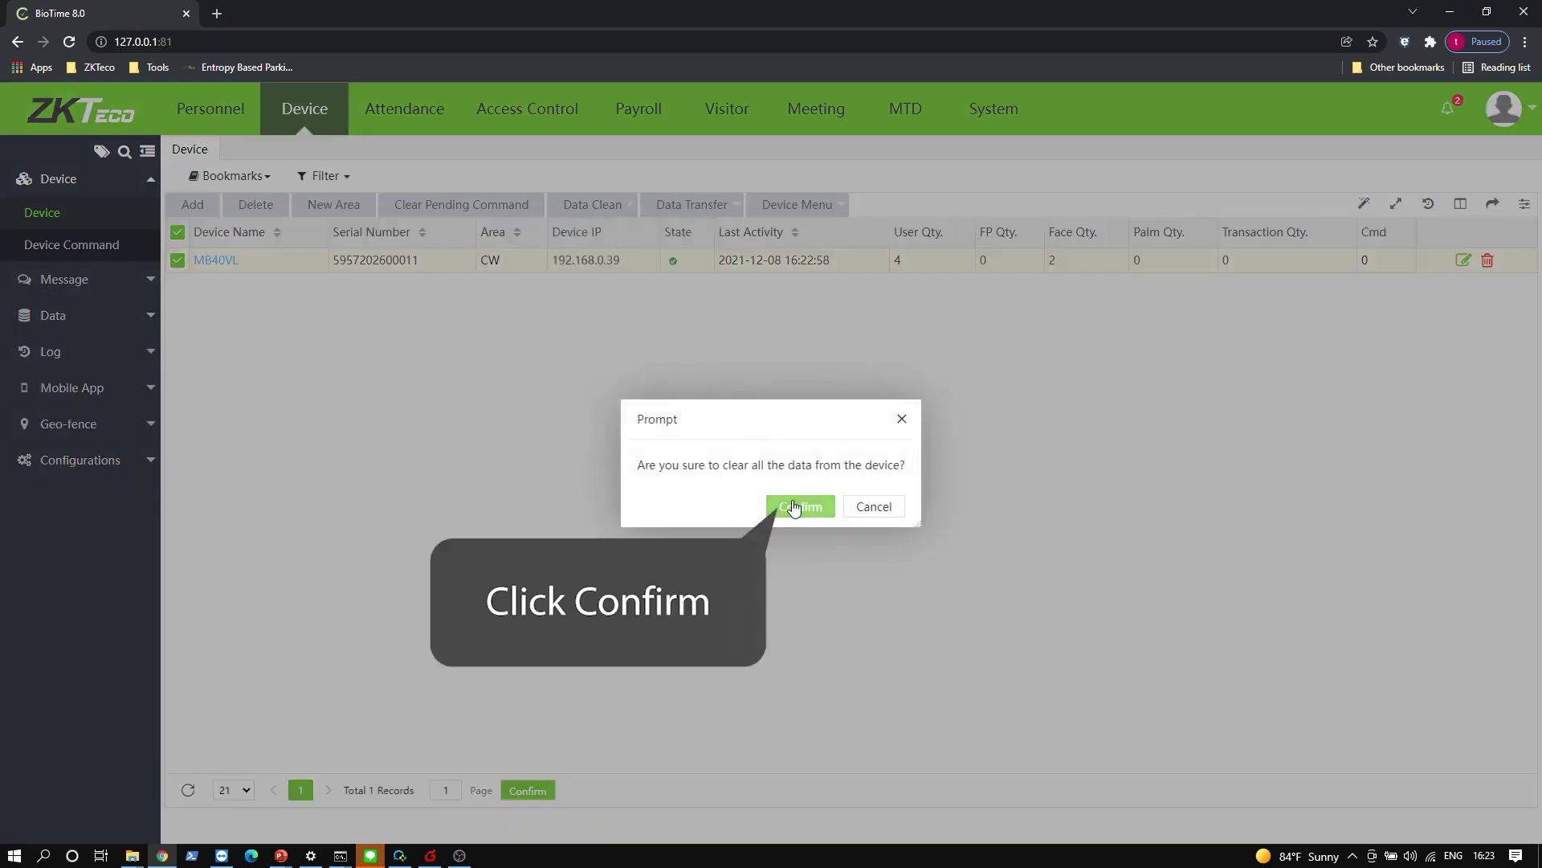
{"action": "left_click", "coordinate": [794, 508]}
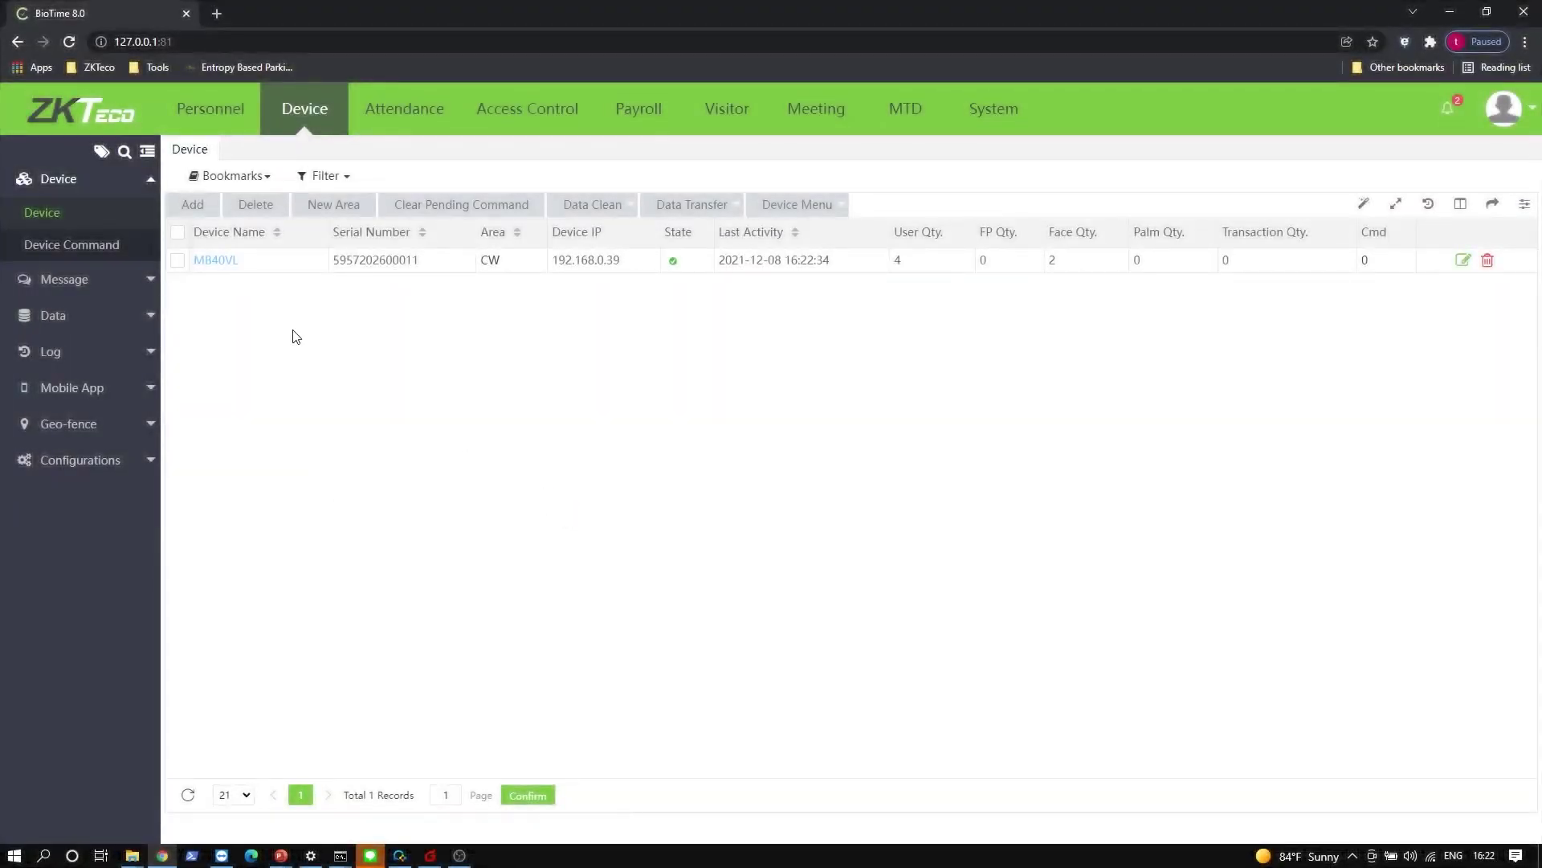
- Clear the attendance data on device MB40VL and confirm clearing its transactions
{"action": "left_click", "coordinate": [304, 108]}
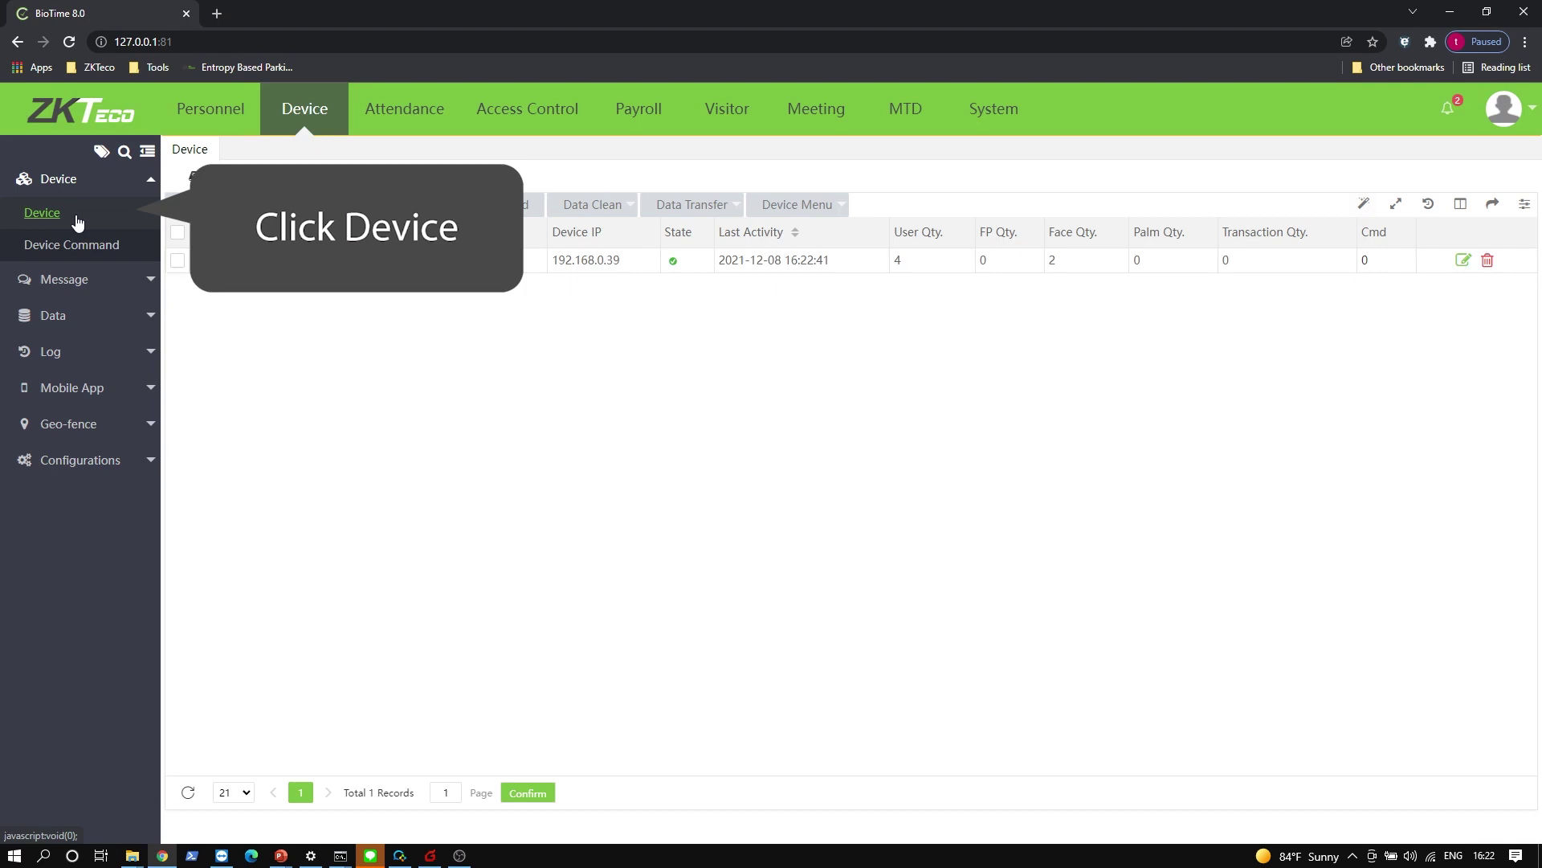
{"action": "left_click", "coordinate": [60, 214]}
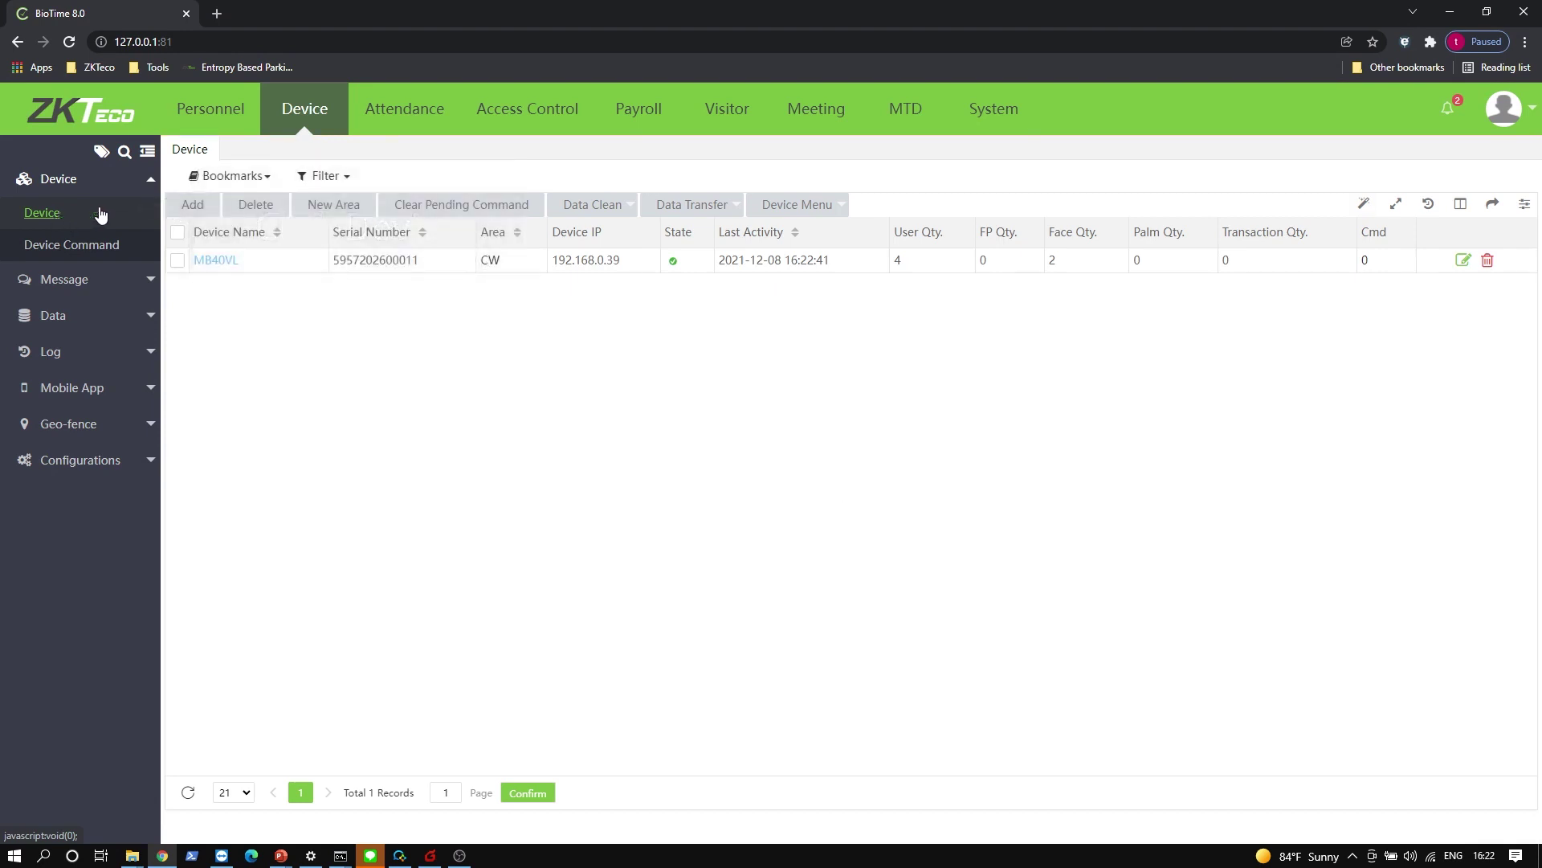
{"action": "left_click", "coordinate": [178, 264]}
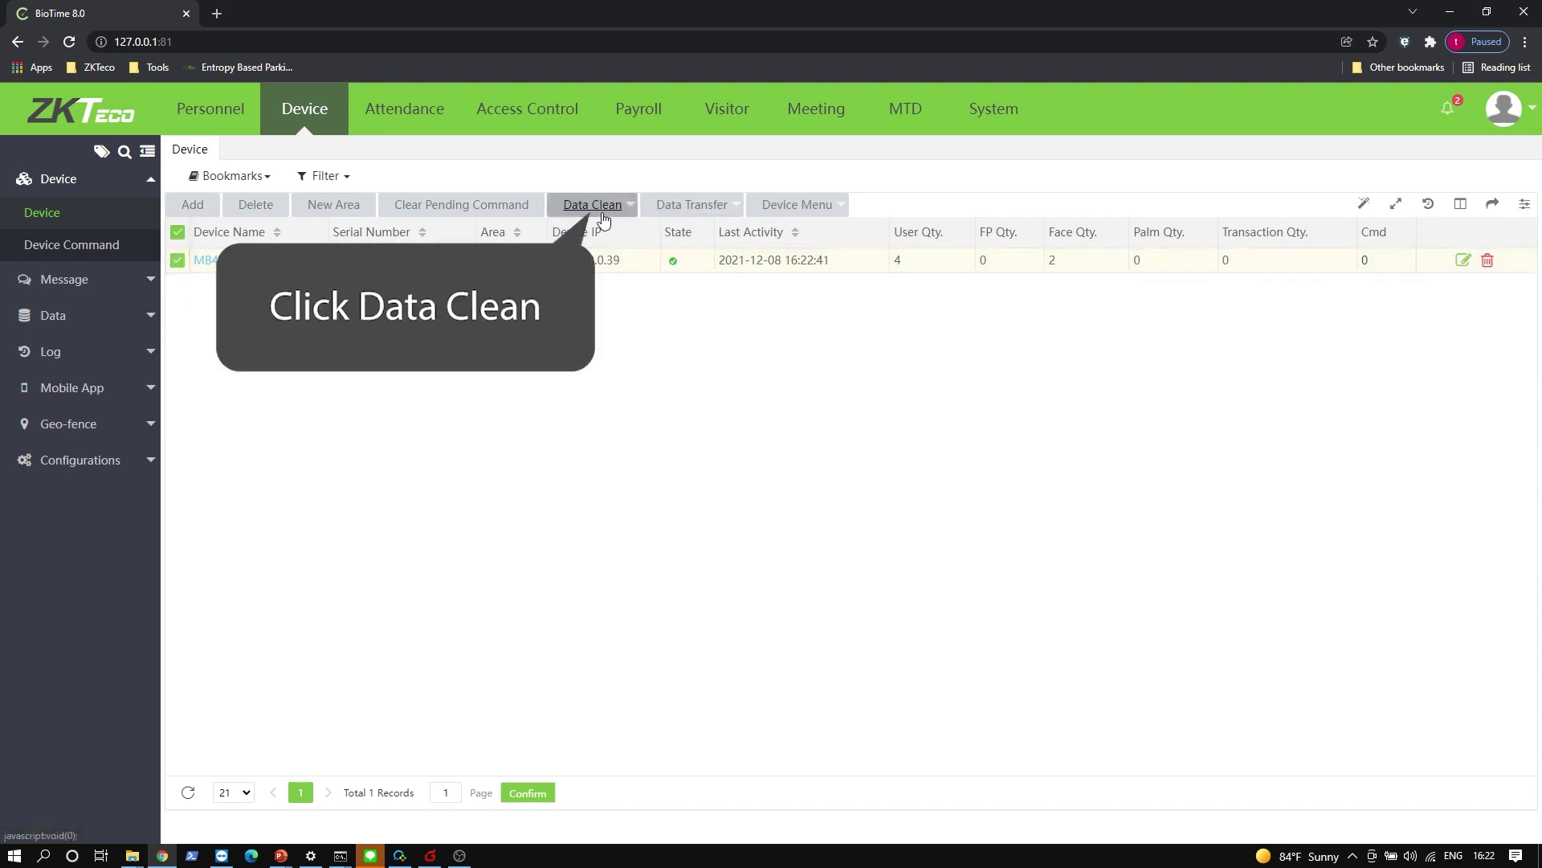
{"action": "left_click", "coordinate": [604, 215]}
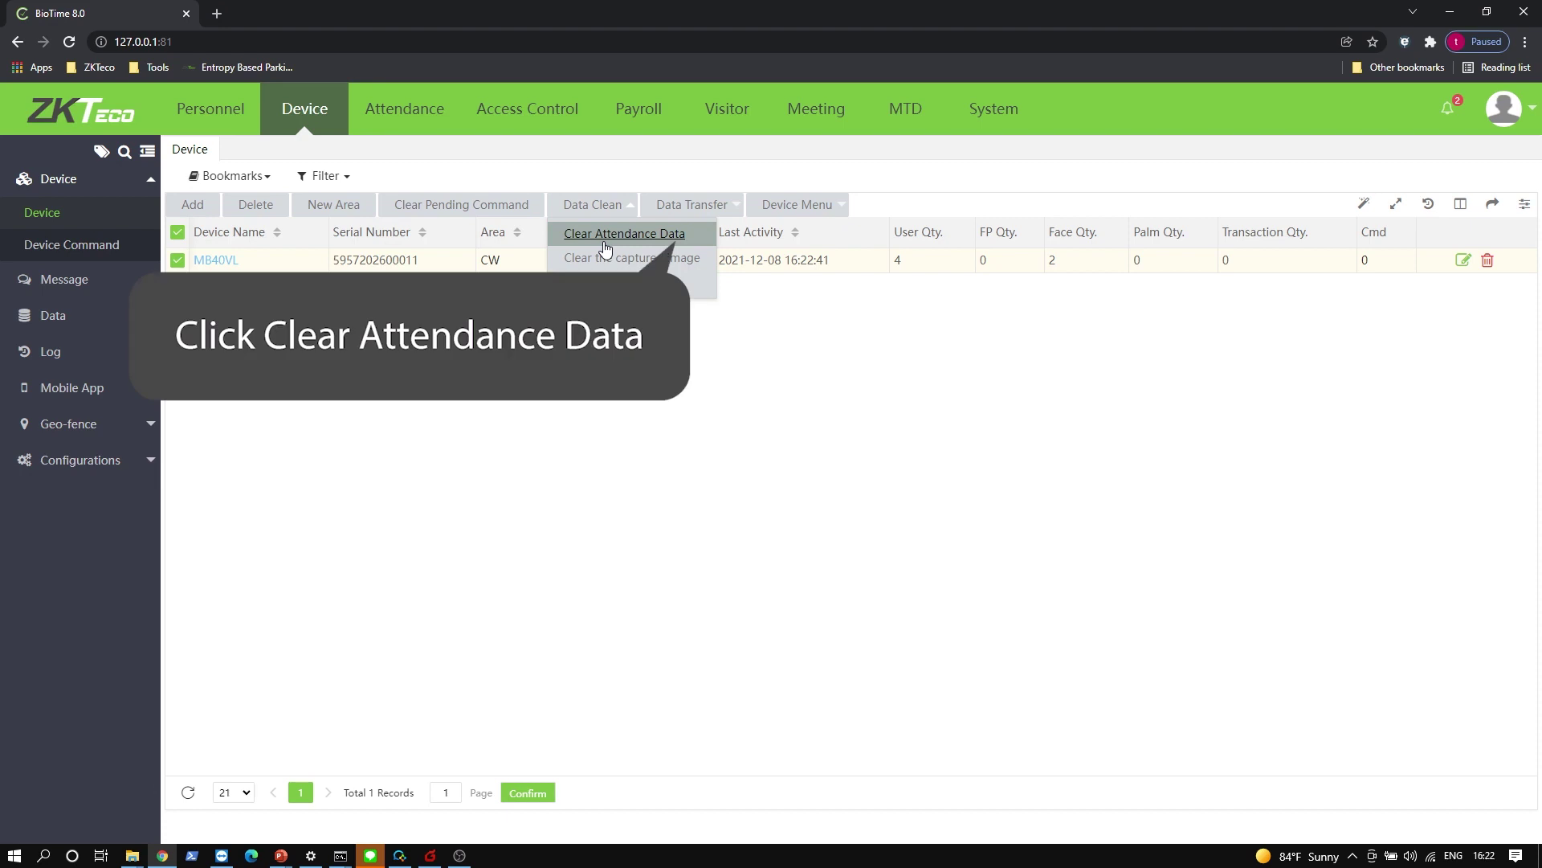
{"action": "left_click", "coordinate": [605, 247]}
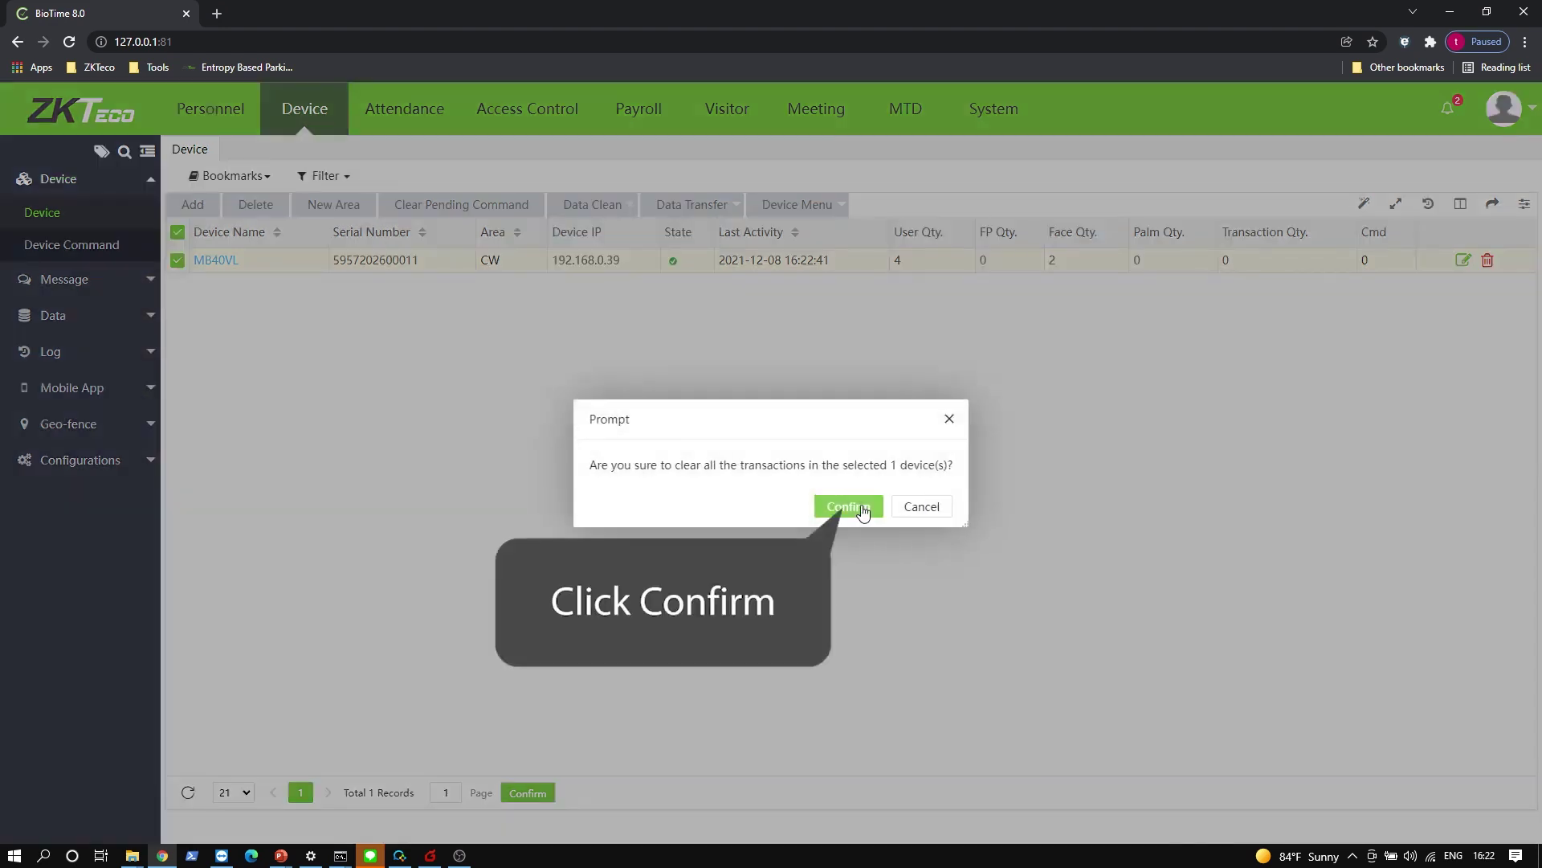
{"action": "left_click", "coordinate": [848, 506]}
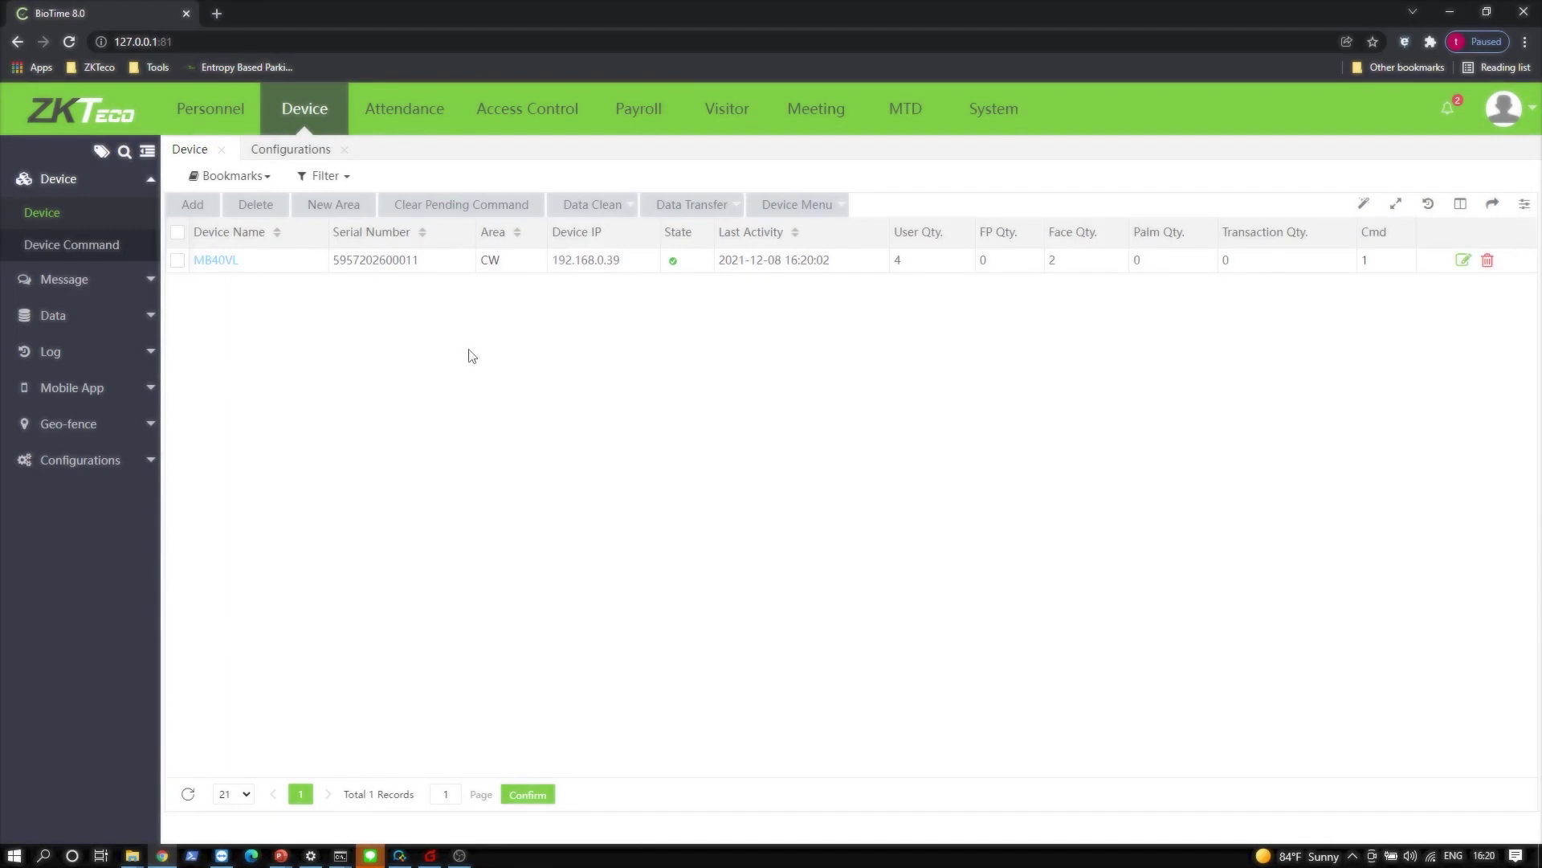
- Open the device module's transaction records and add the Last Name column to the list
{"action": "left_click", "coordinate": [334, 116]}
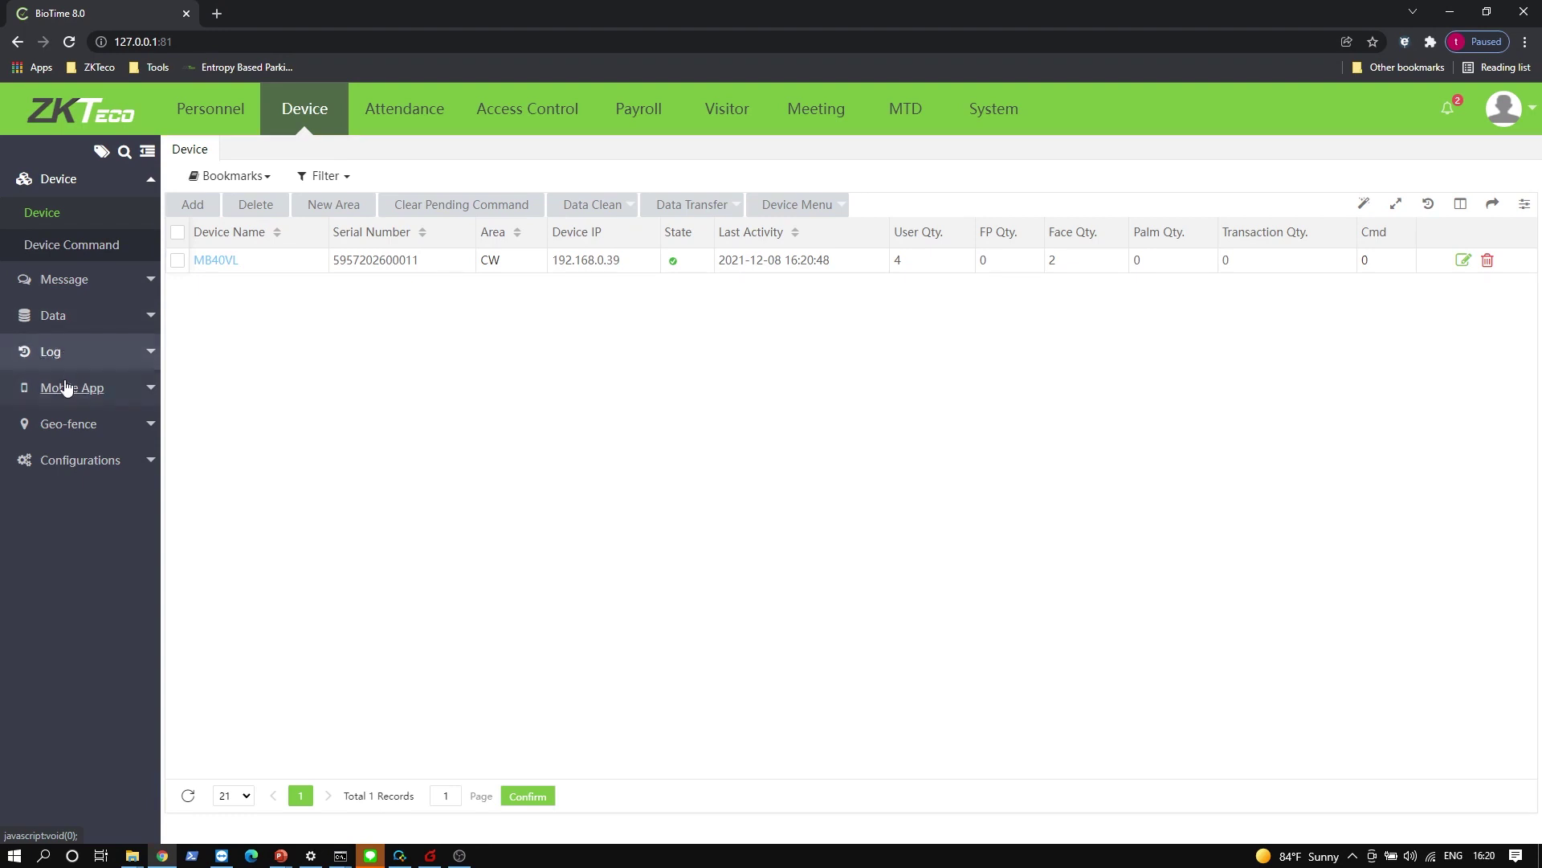
{"action": "left_click", "coordinate": [59, 317]}
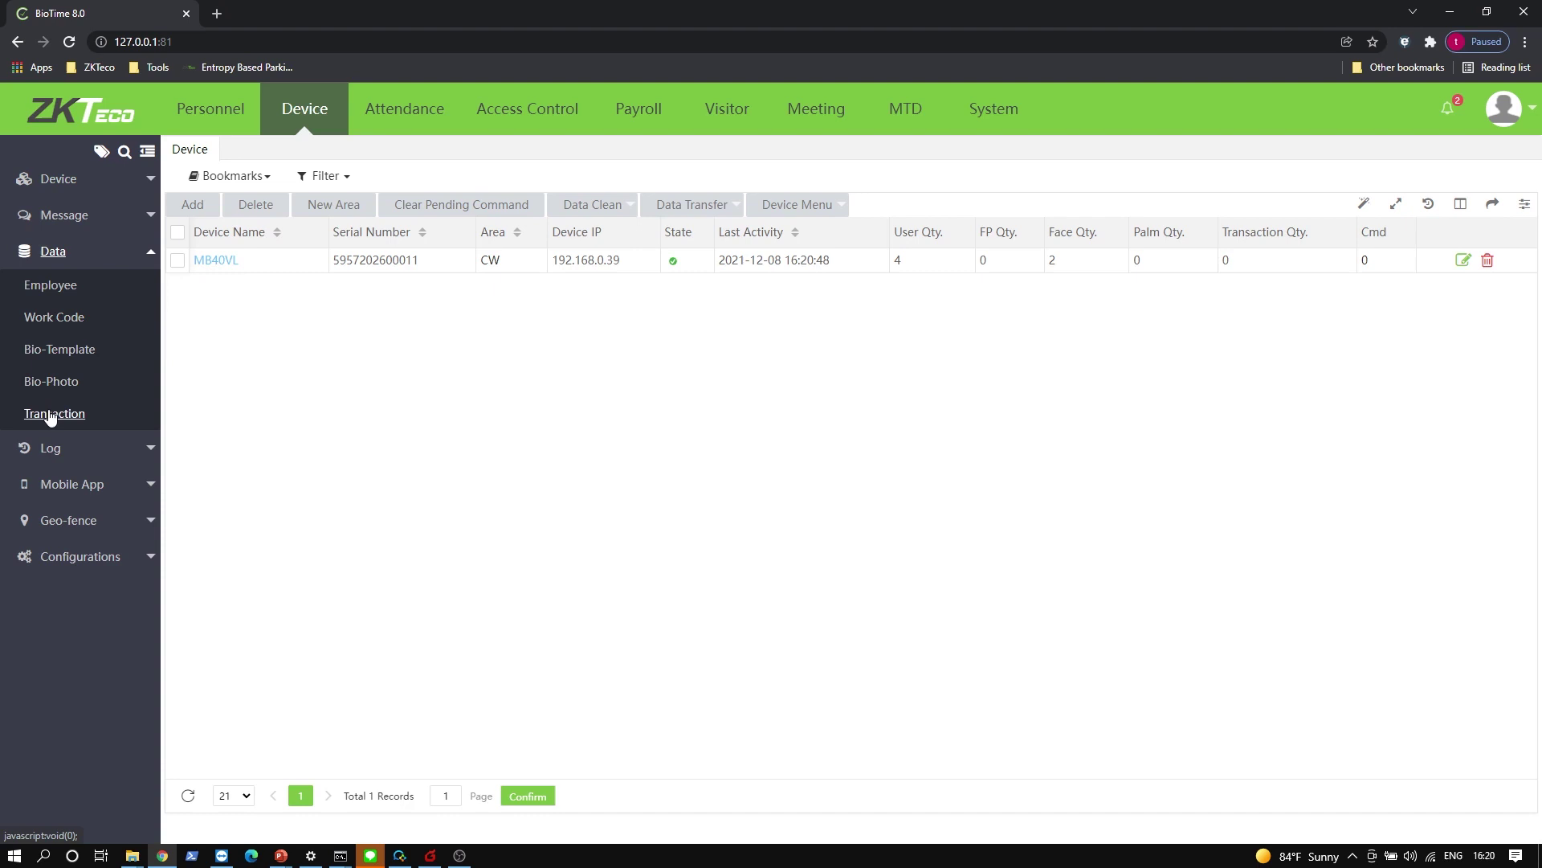
{"action": "left_click", "coordinate": [51, 413]}
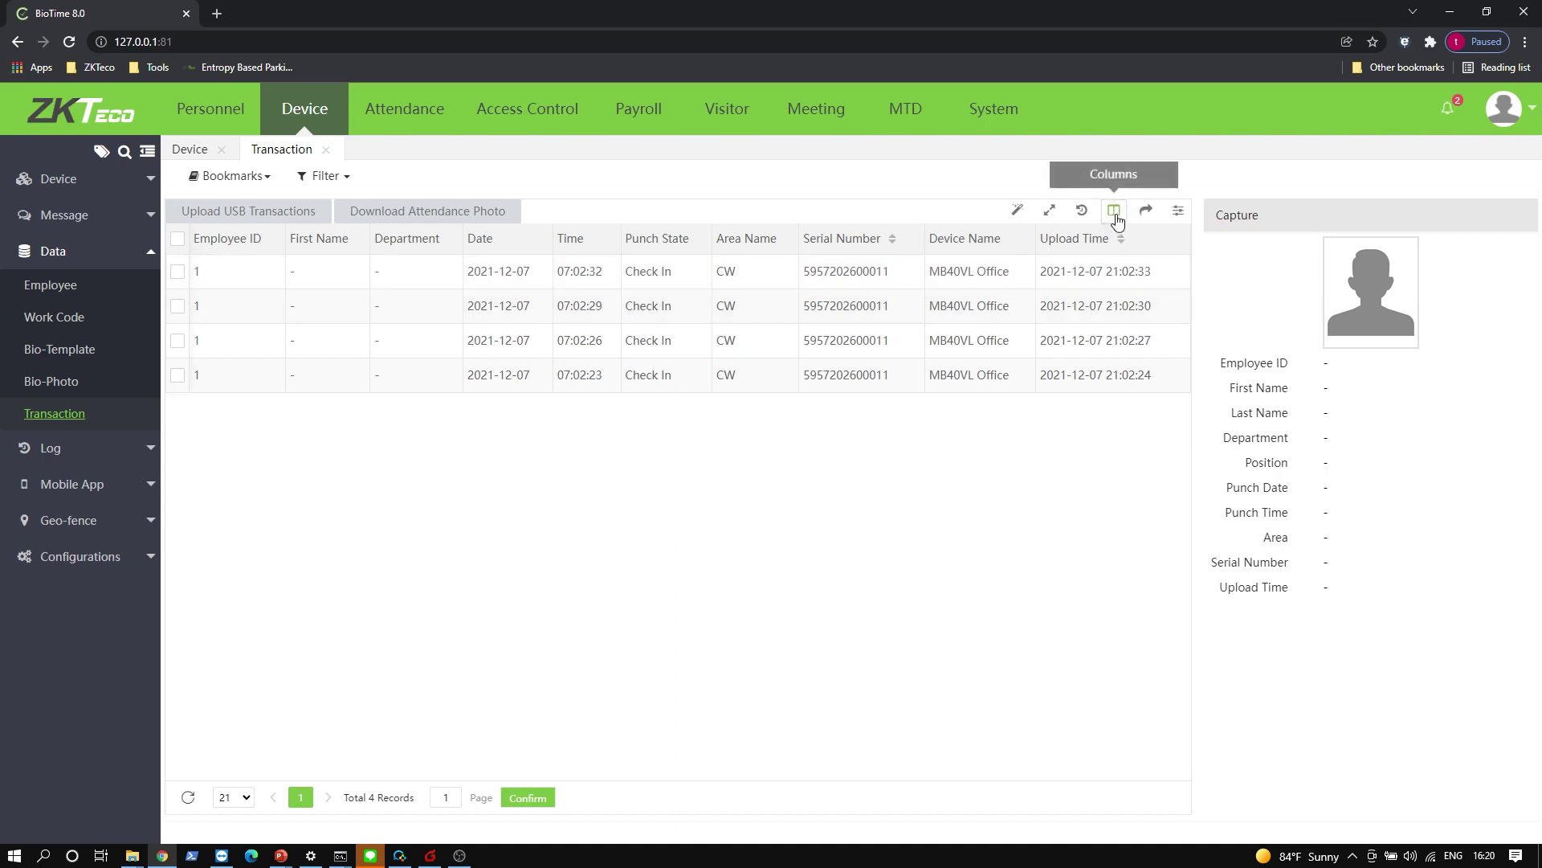
{"action": "left_click", "coordinate": [1117, 220]}
{"action": "left_click", "coordinate": [1044, 303]}
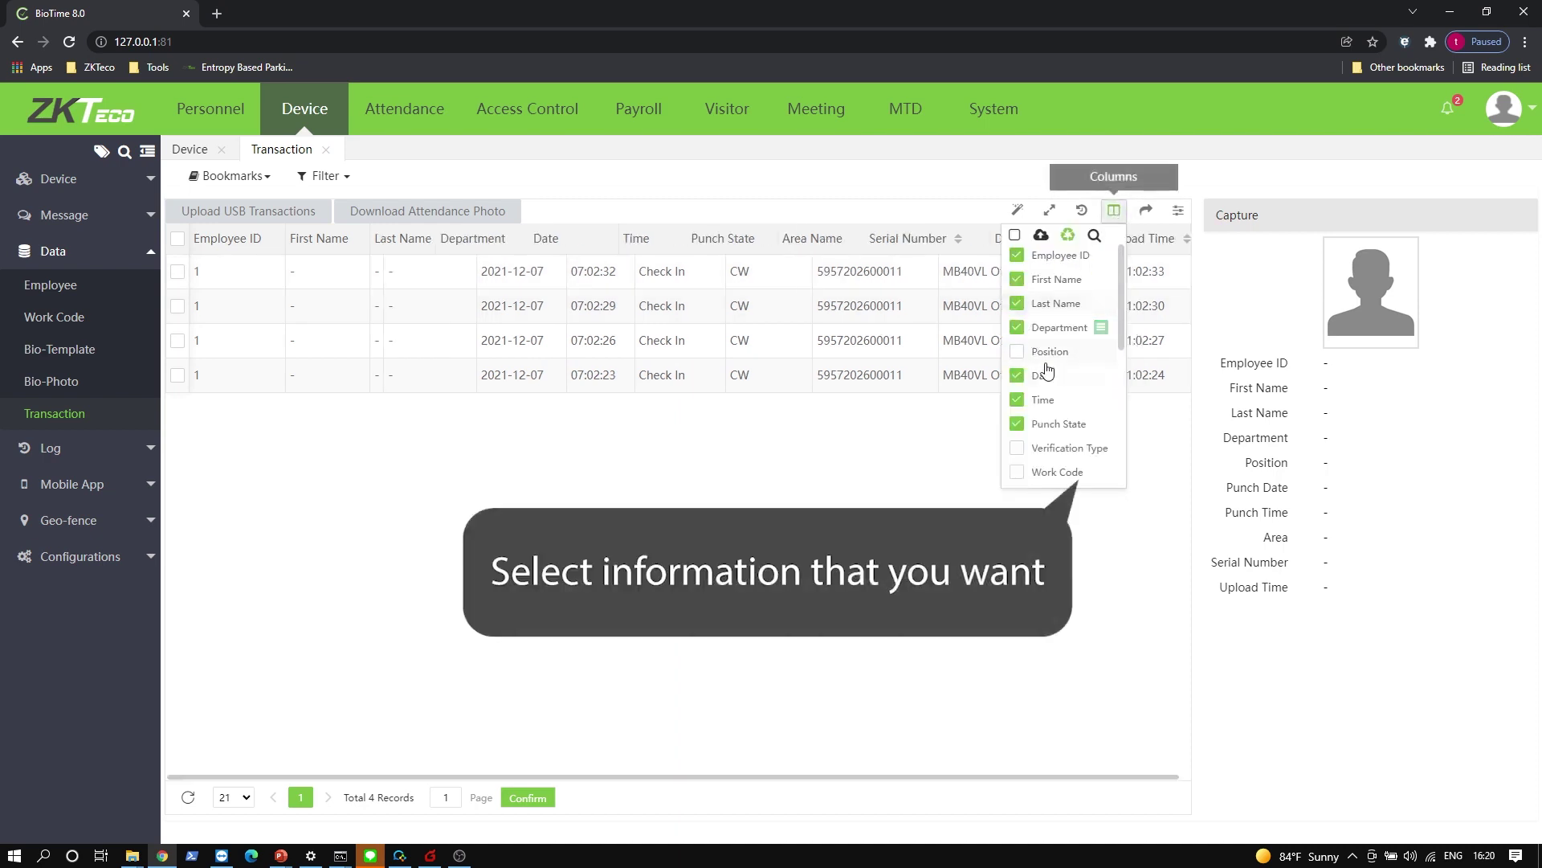
{"action": "scroll", "coordinate": [1048, 370], "scroll_direction": "down", "scroll_amount": 3}
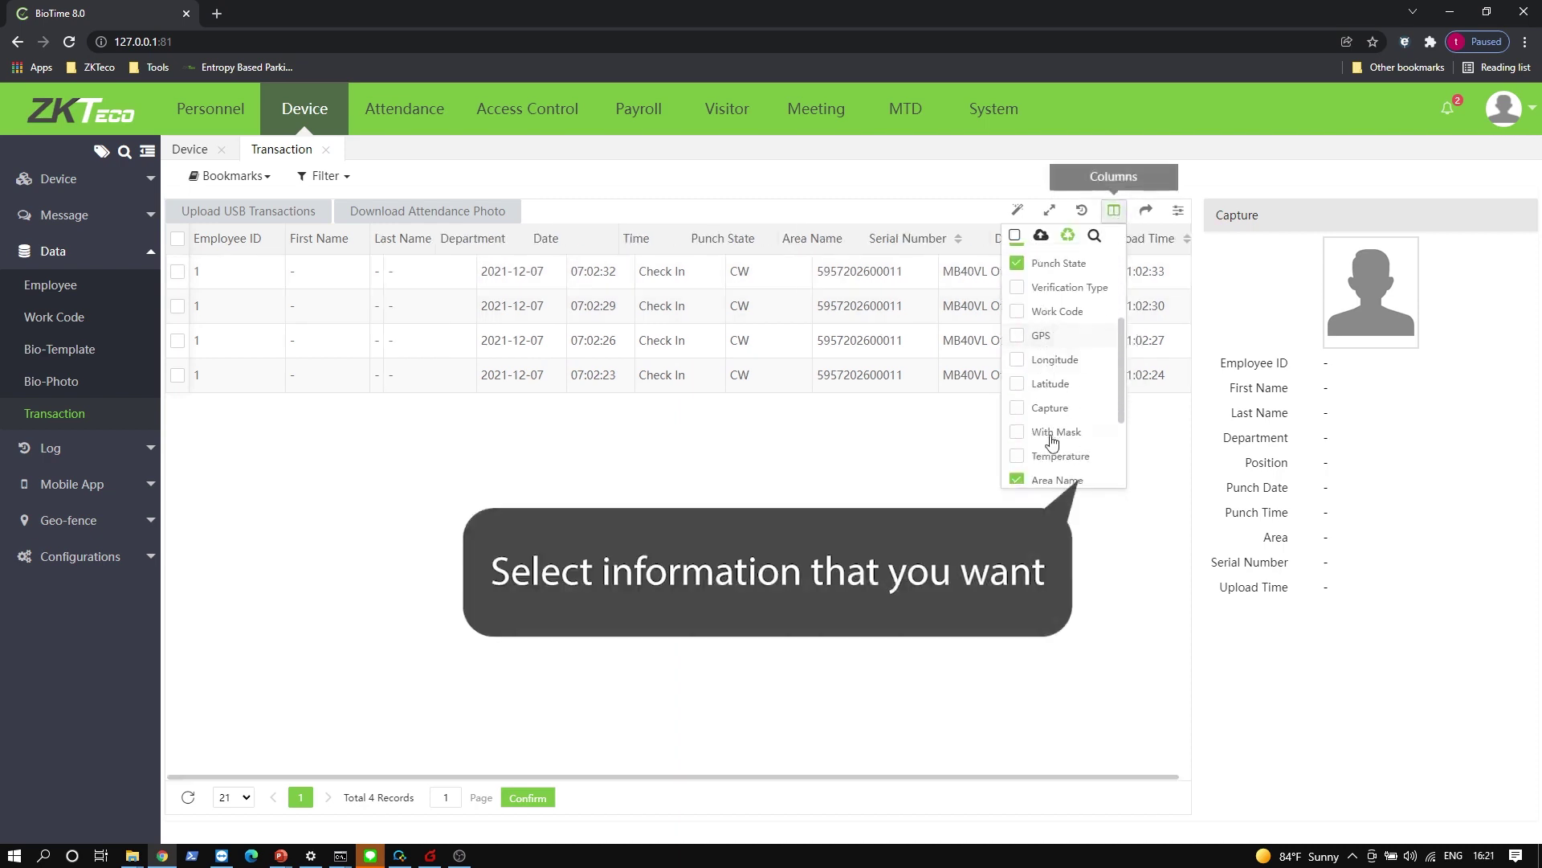
{"action": "scroll", "coordinate": [1053, 442], "scroll_direction": "down", "scroll_amount": 3}
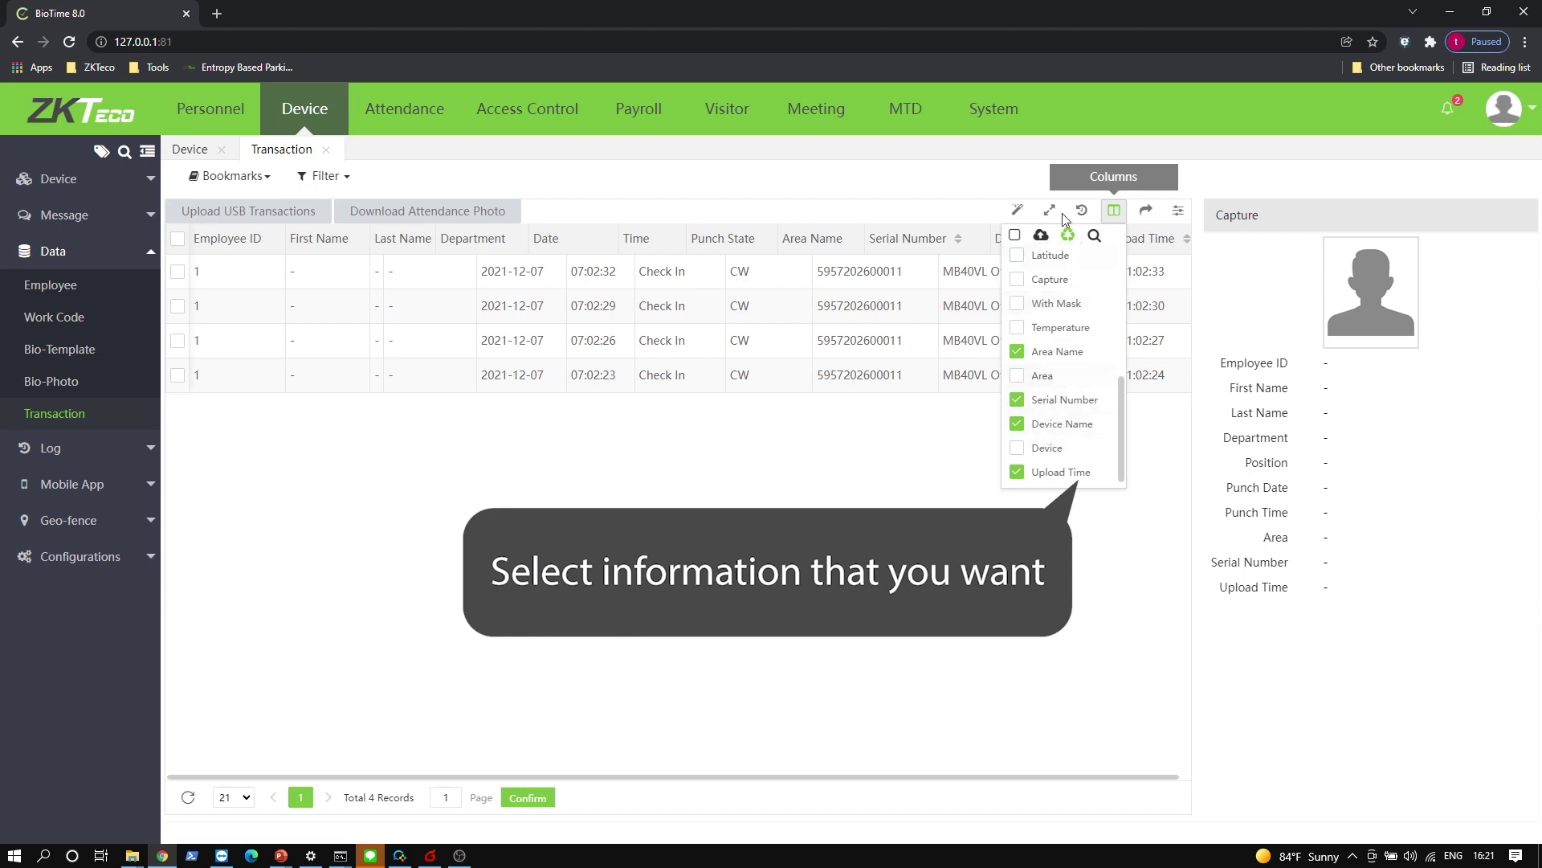
{"action": "left_click", "coordinate": [1113, 210]}
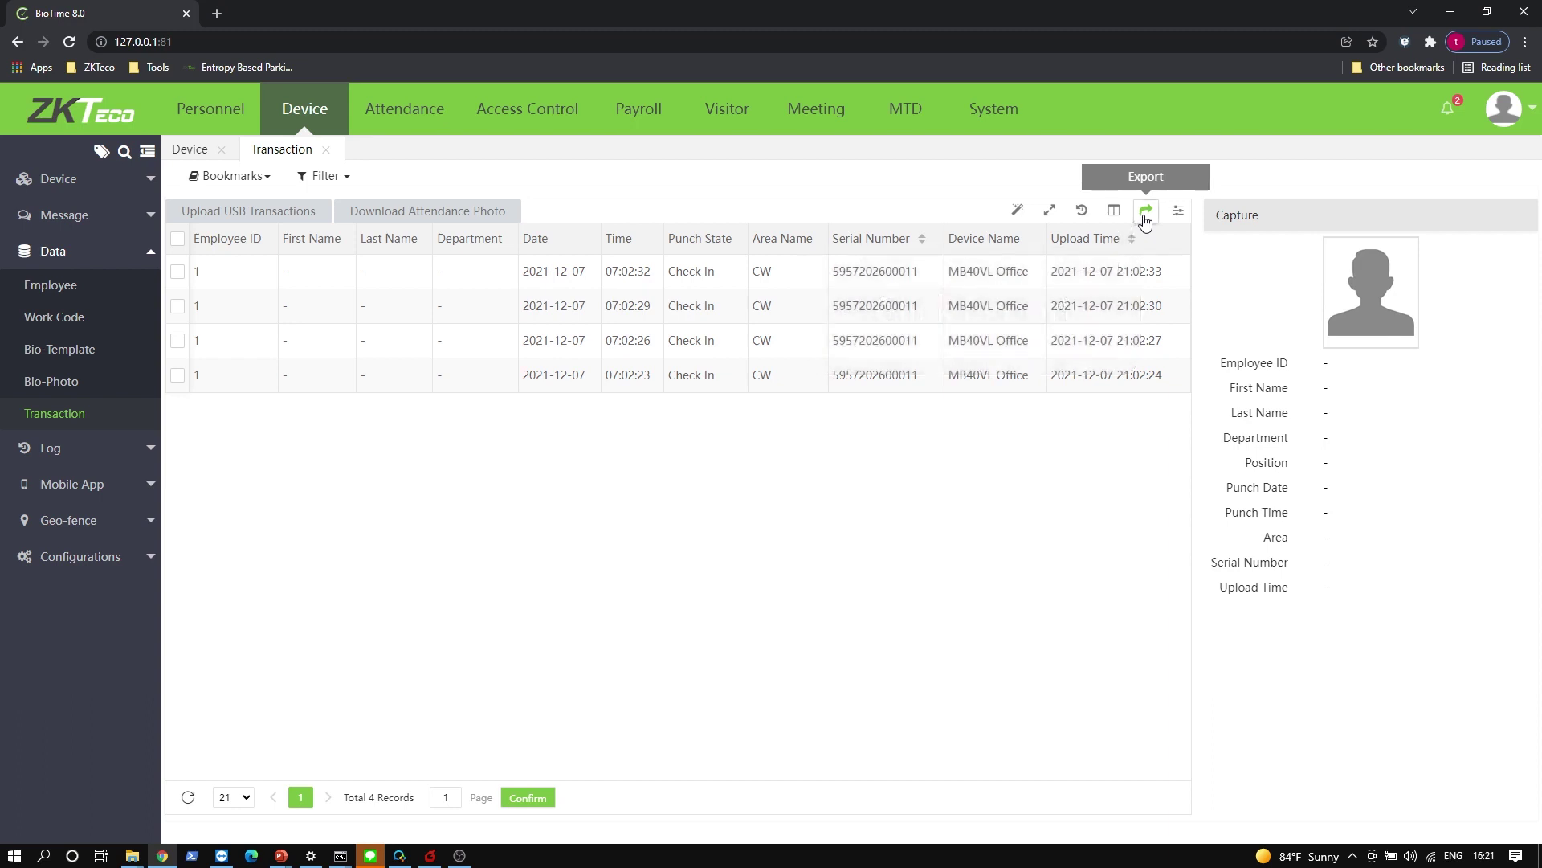
- Export the current page of transactions to Excel with default encryption, save the workbook to the Desktop, and open it
{"action": "left_click", "coordinate": [1146, 212]}
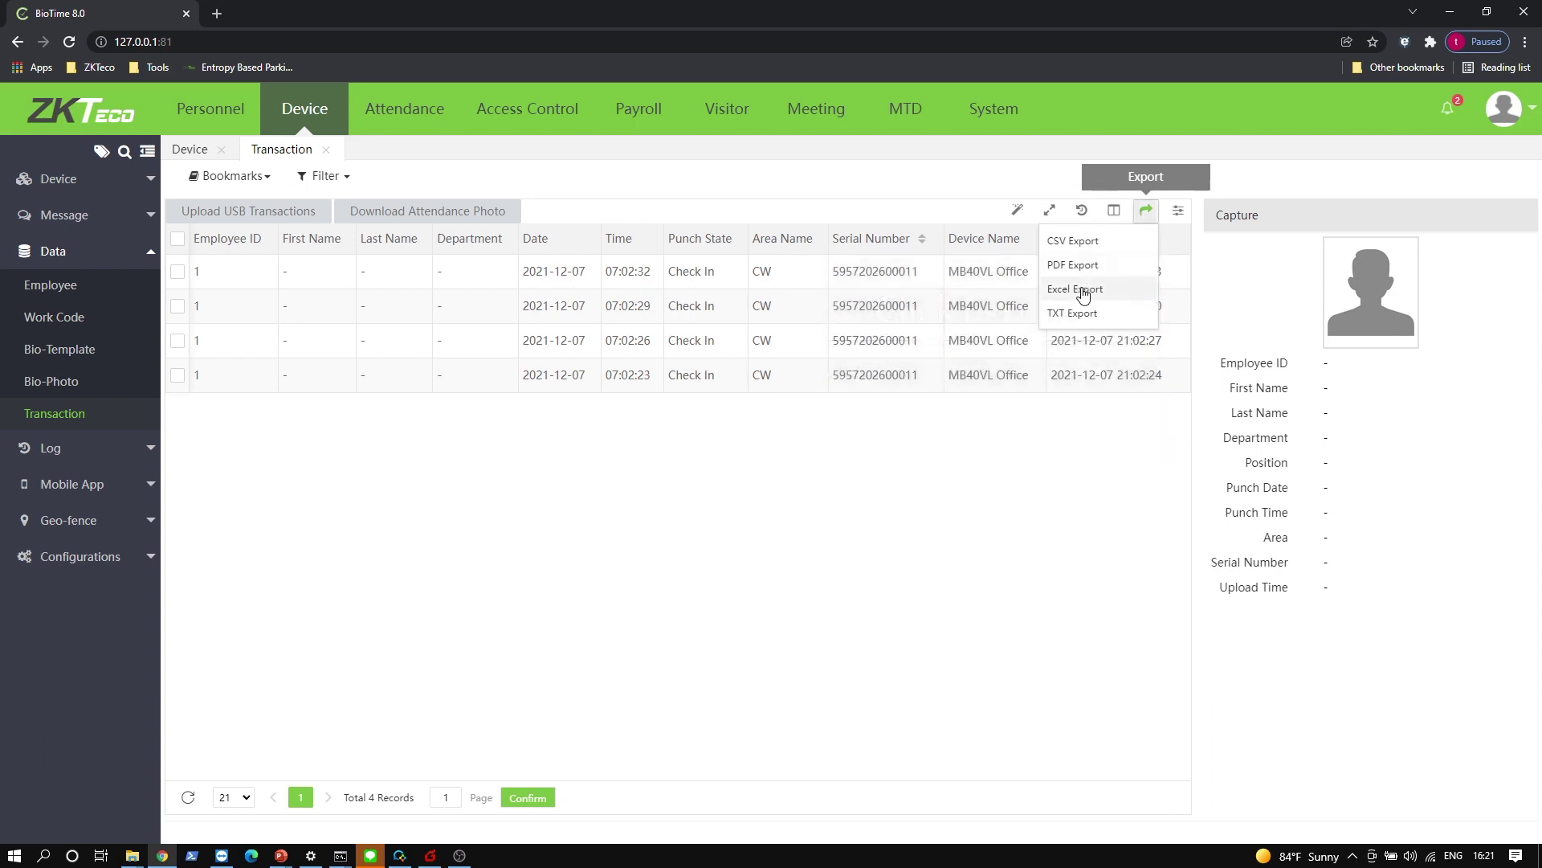
{"action": "left_click", "coordinate": [1082, 291]}
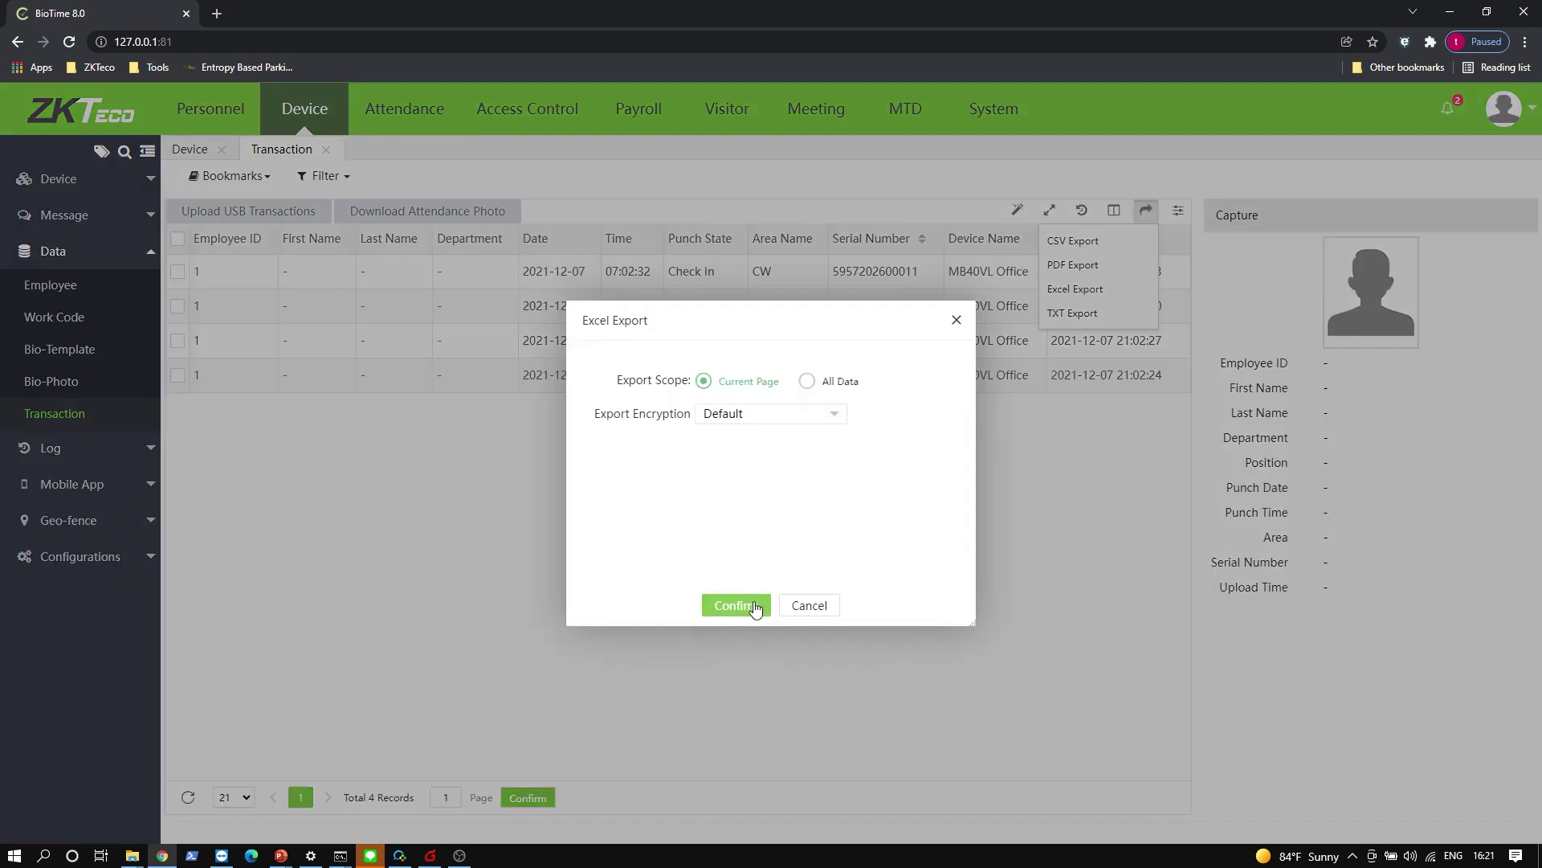
{"action": "left_click", "coordinate": [755, 606]}
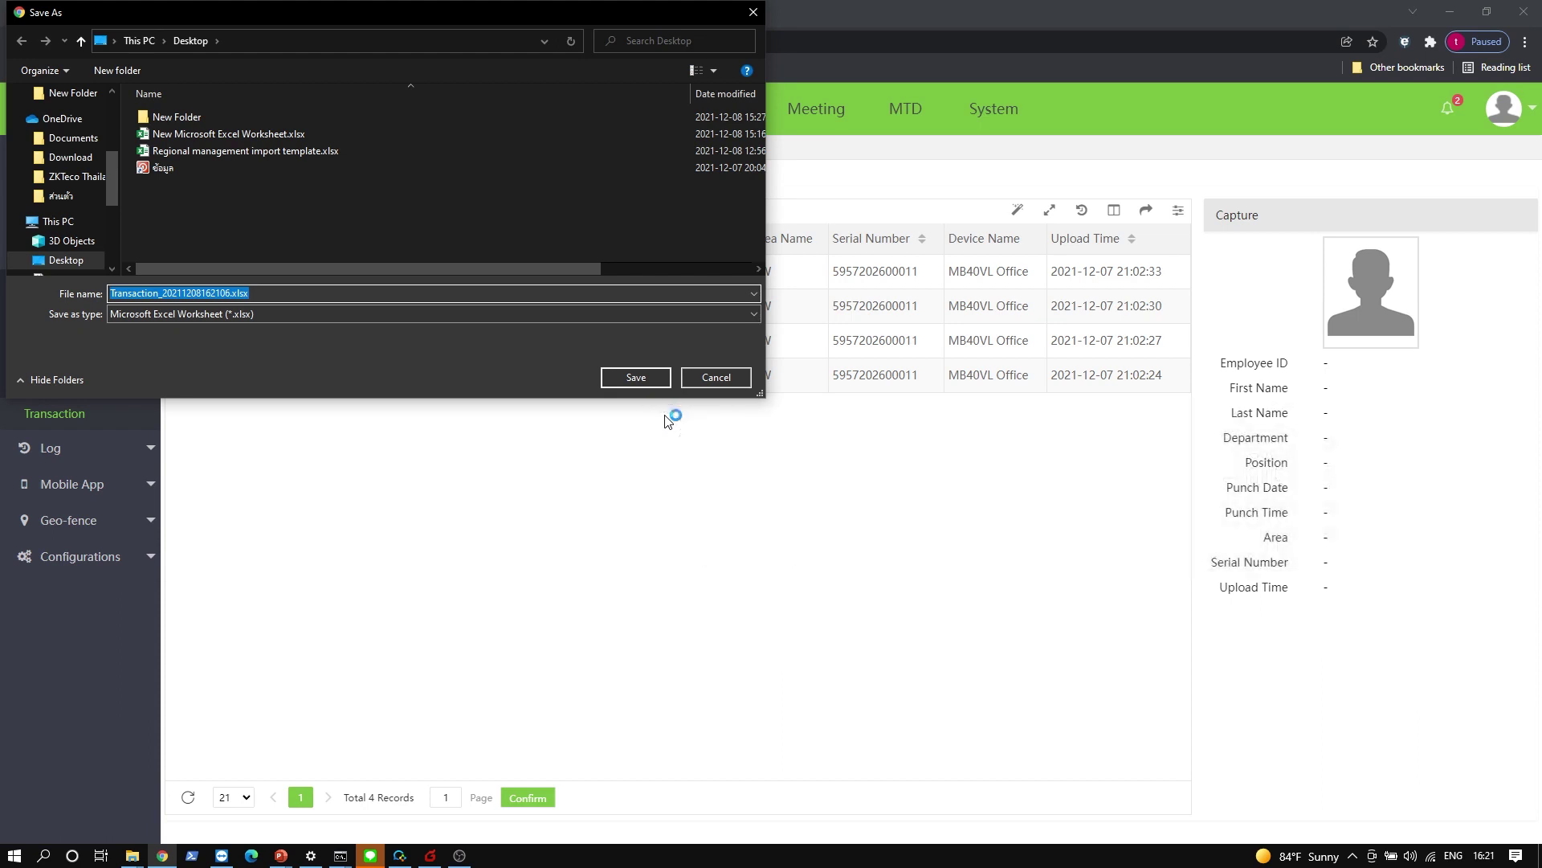
{"action": "left_click", "coordinate": [641, 377]}
{"action": "left_click", "coordinate": [69, 817]}
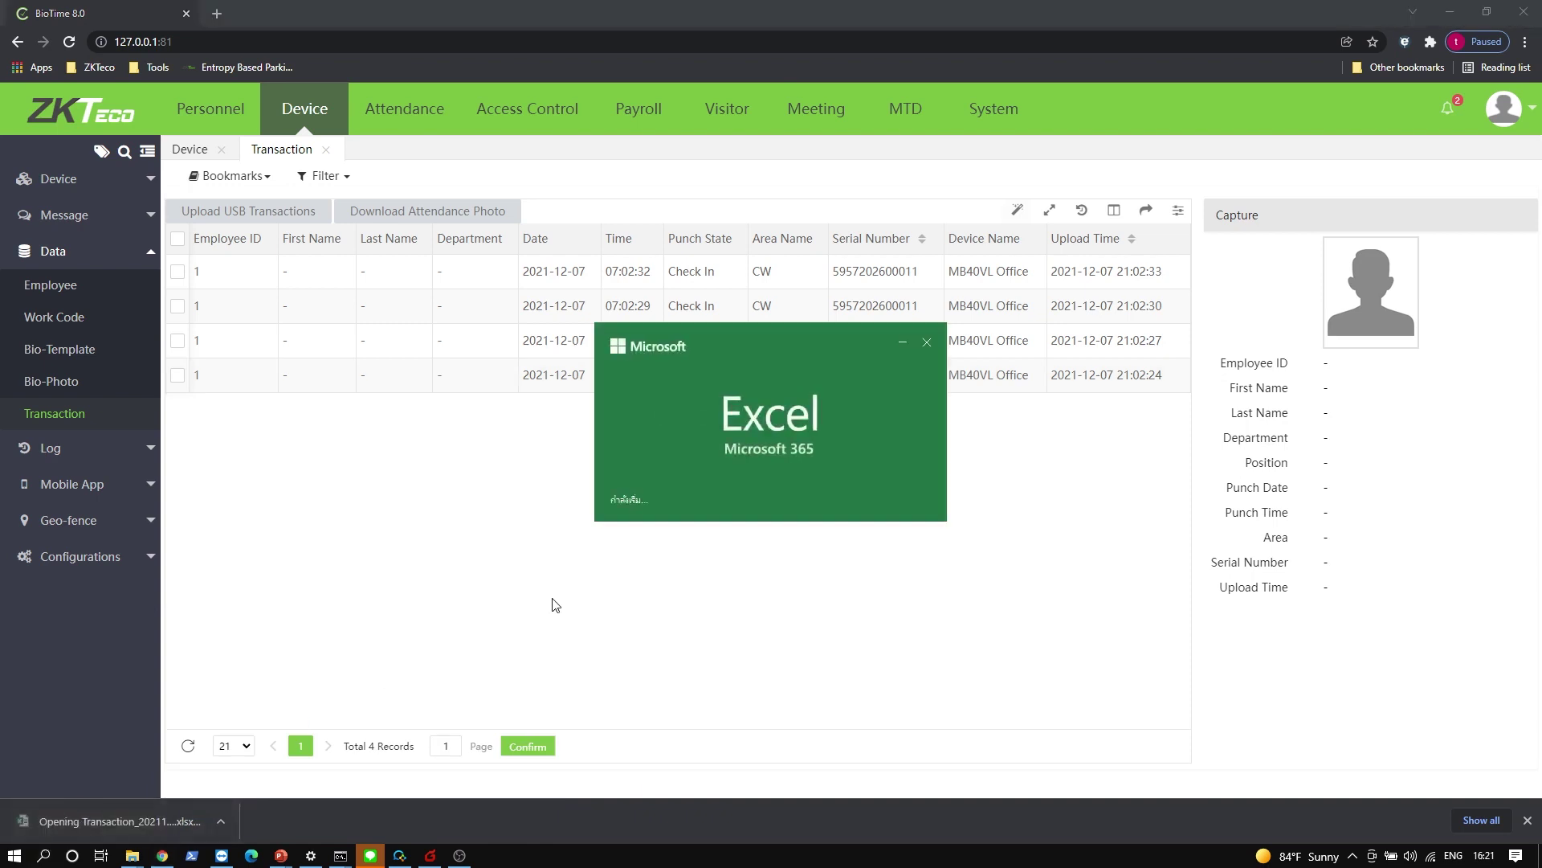